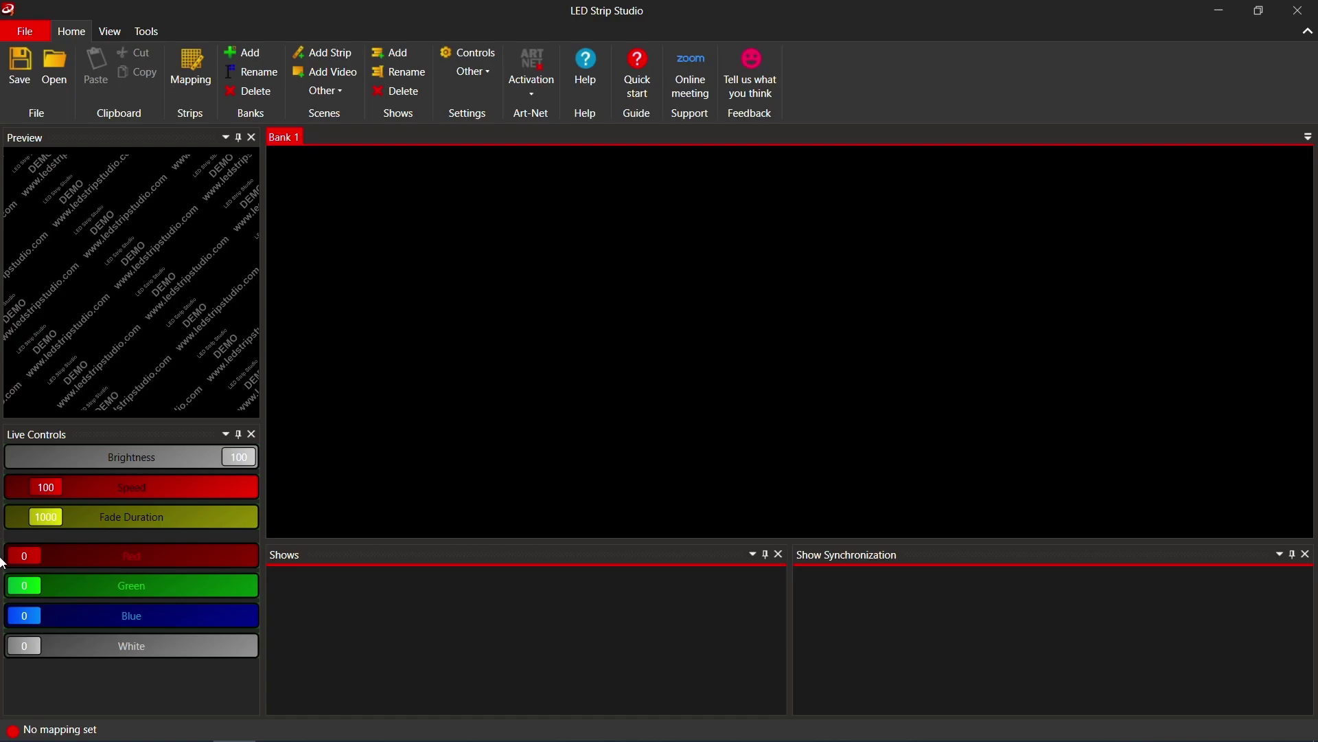
Open the strip mapping settings and add a controller with the IP address 192.168.1.213.
left_click(195, 77)
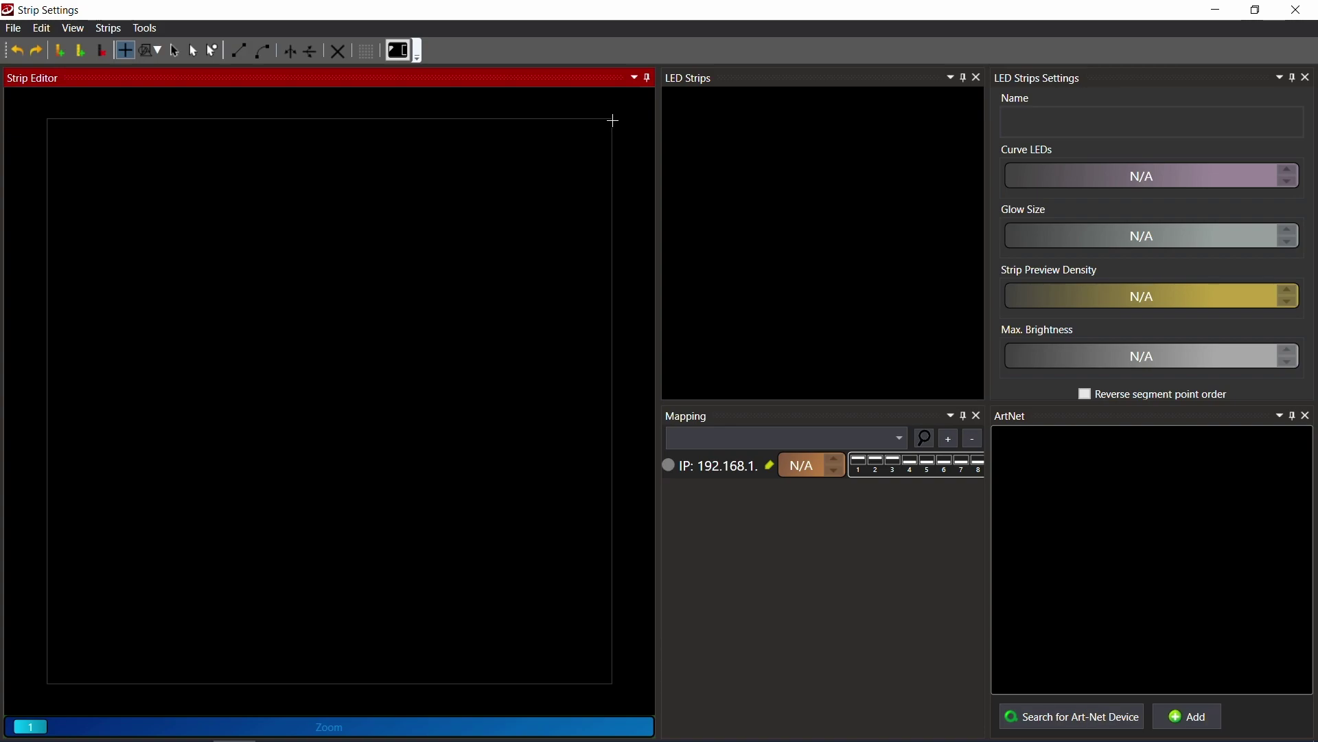
left_click(945, 440)
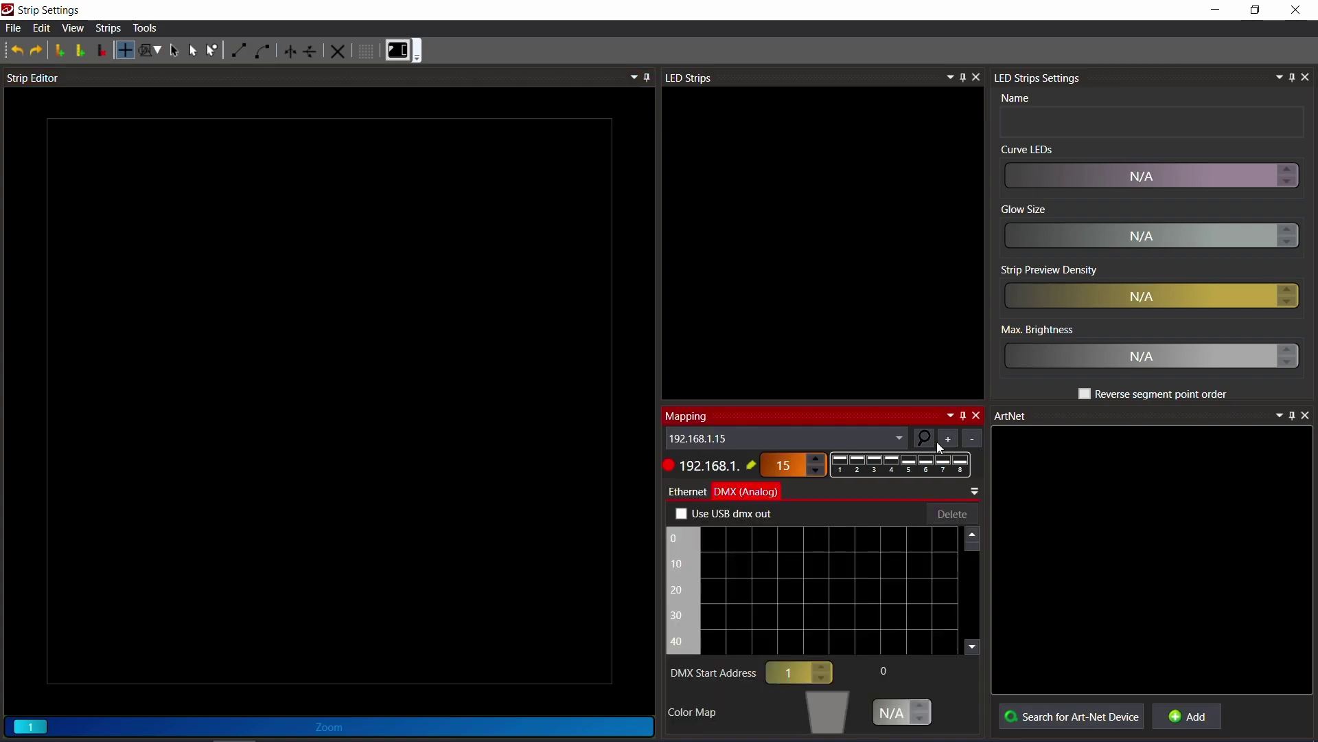
double_click(797, 470)
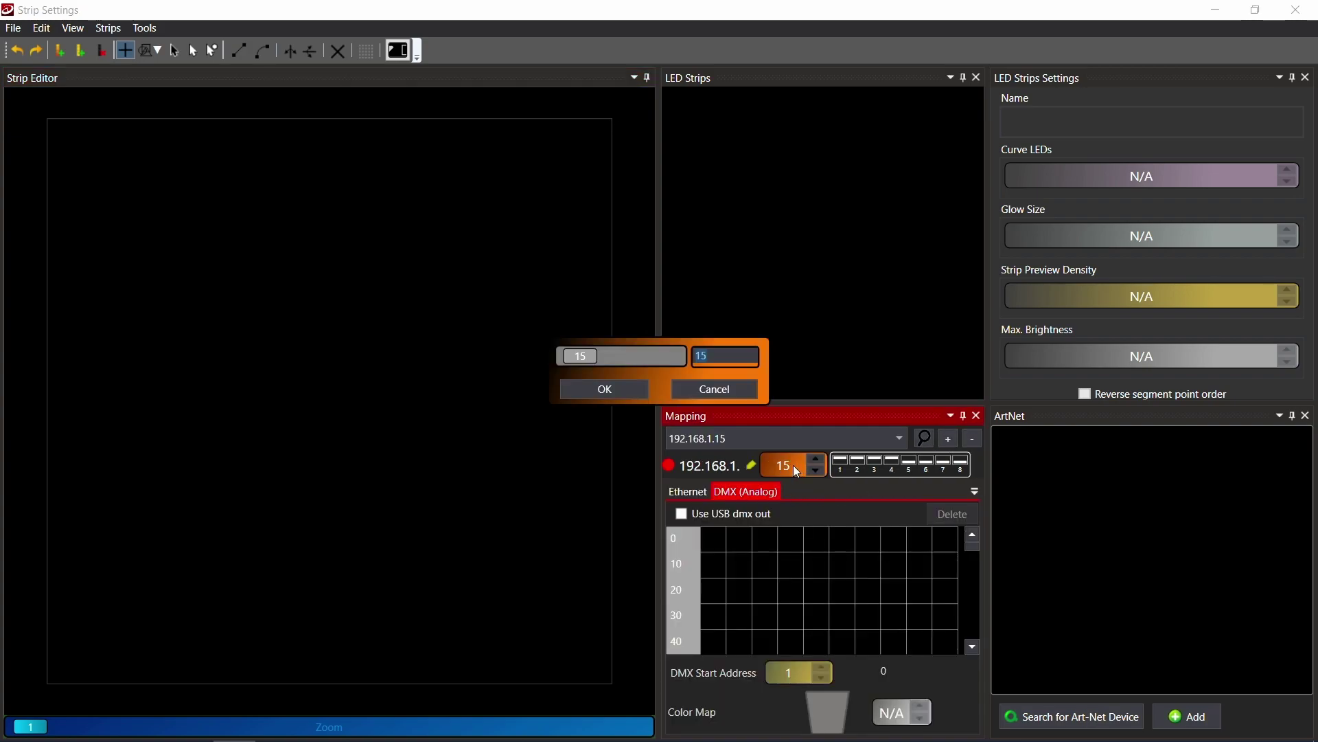
type("213")
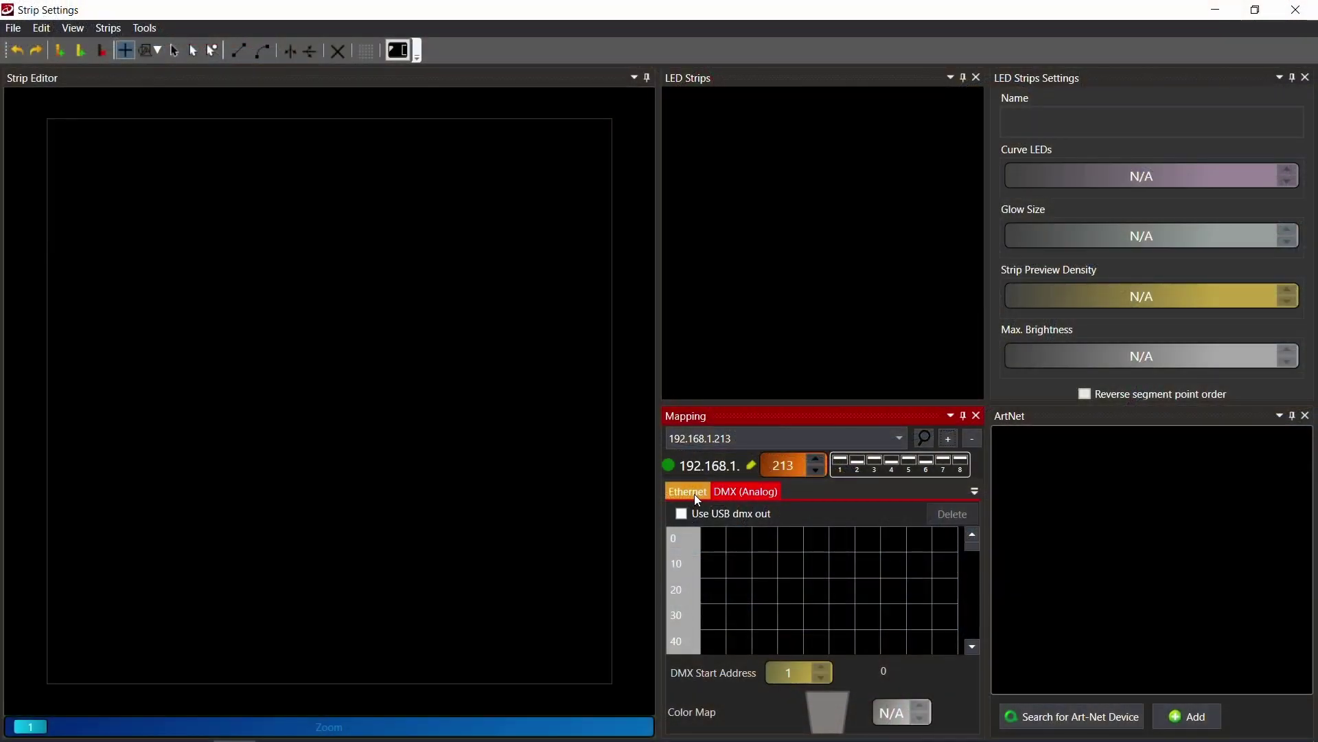
Compare the controller's Ethernet and DMX (Analog) mapping views, finishing on DMX (Analog).
left_click(697, 494)
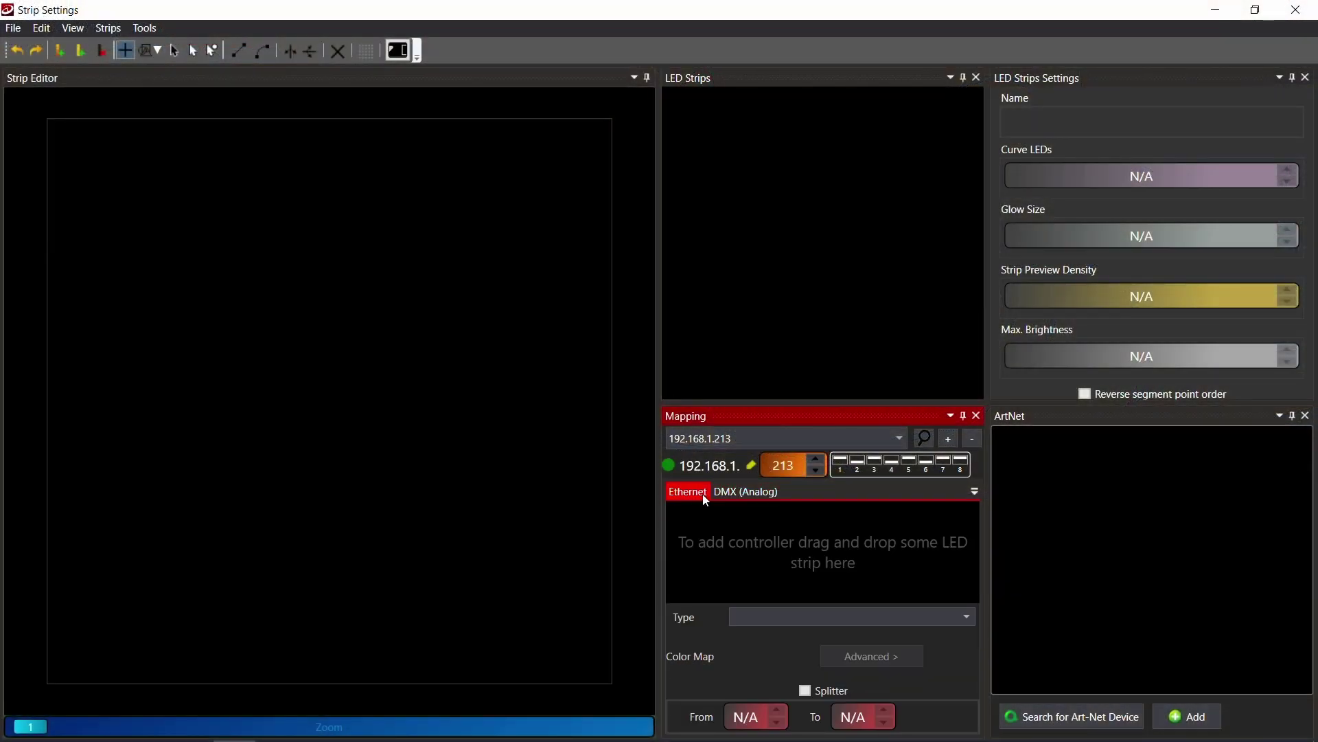
left_click(736, 493)
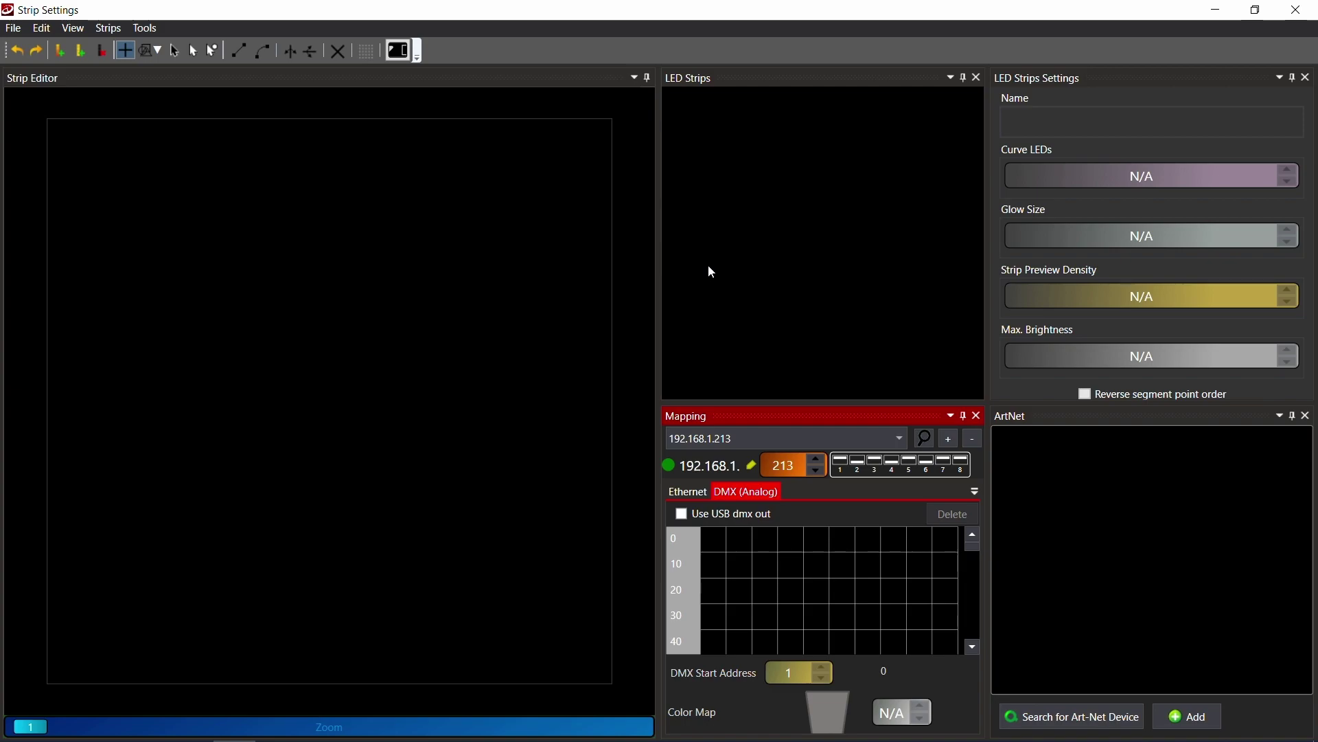
left_click(672, 493)
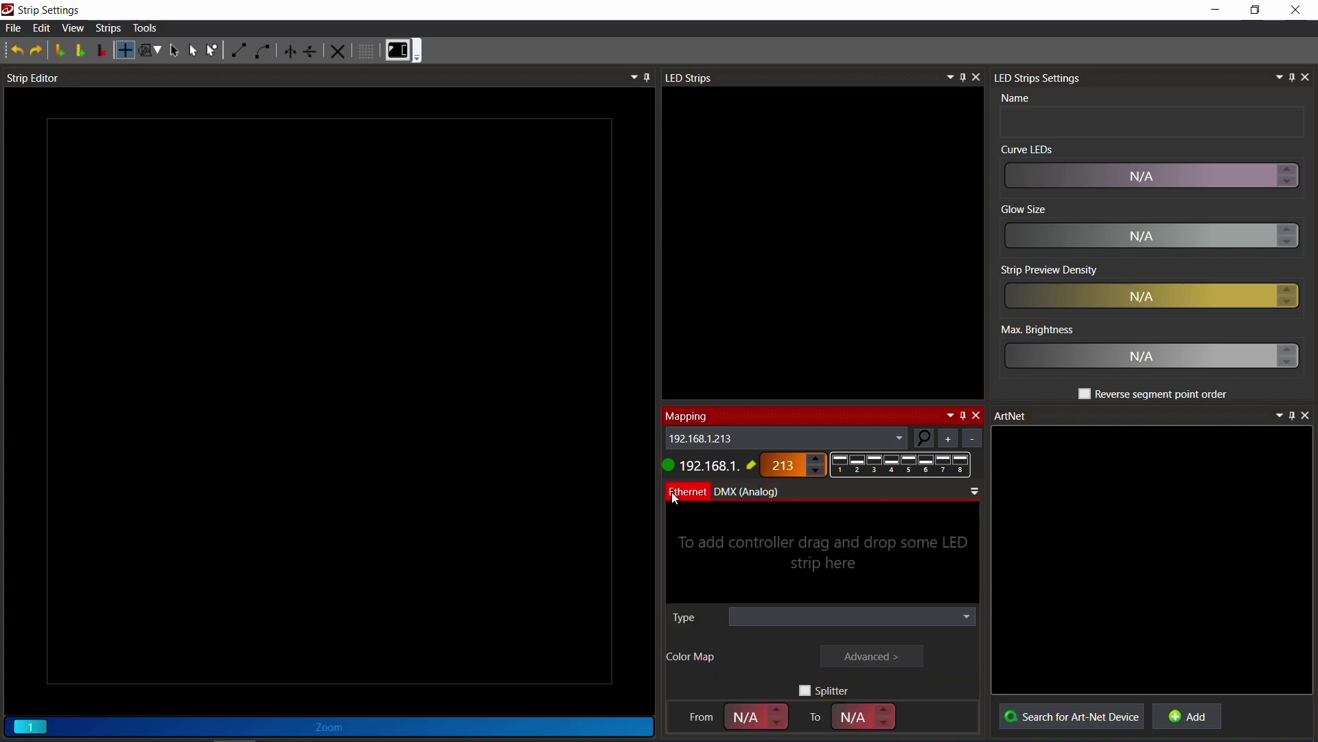
left_click(738, 495)
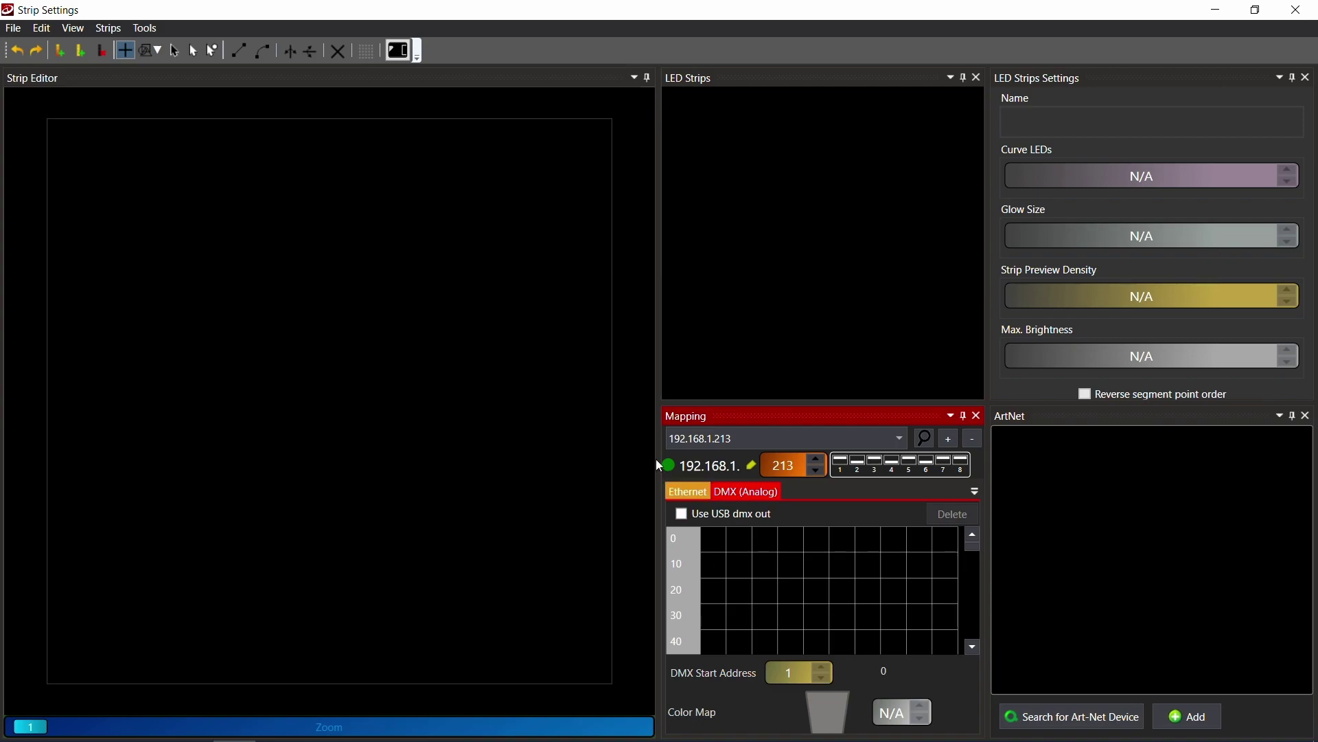
Add an analog strip and draw it as a long horizontal line near the upper edge of the canvas.
left_click(108, 28)
left_click(145, 72)
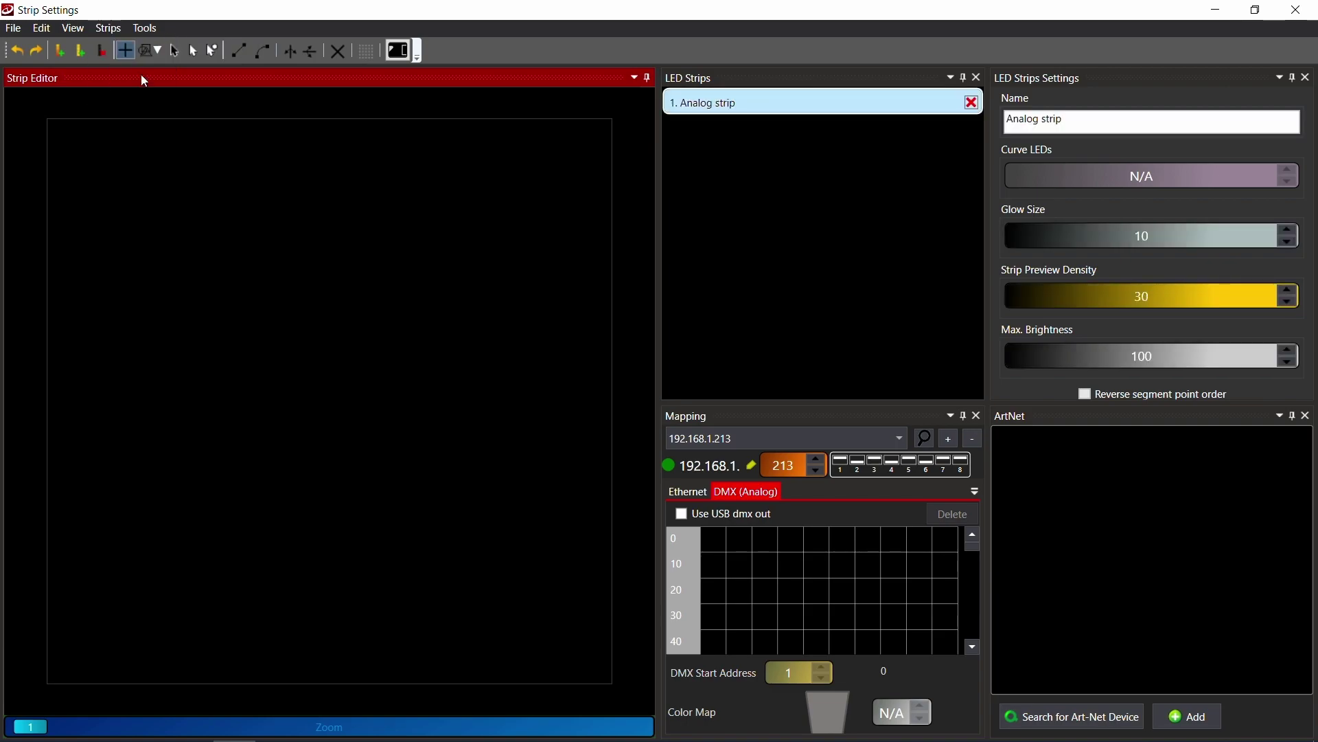
left_click_drag(72, 177, 595, 180)
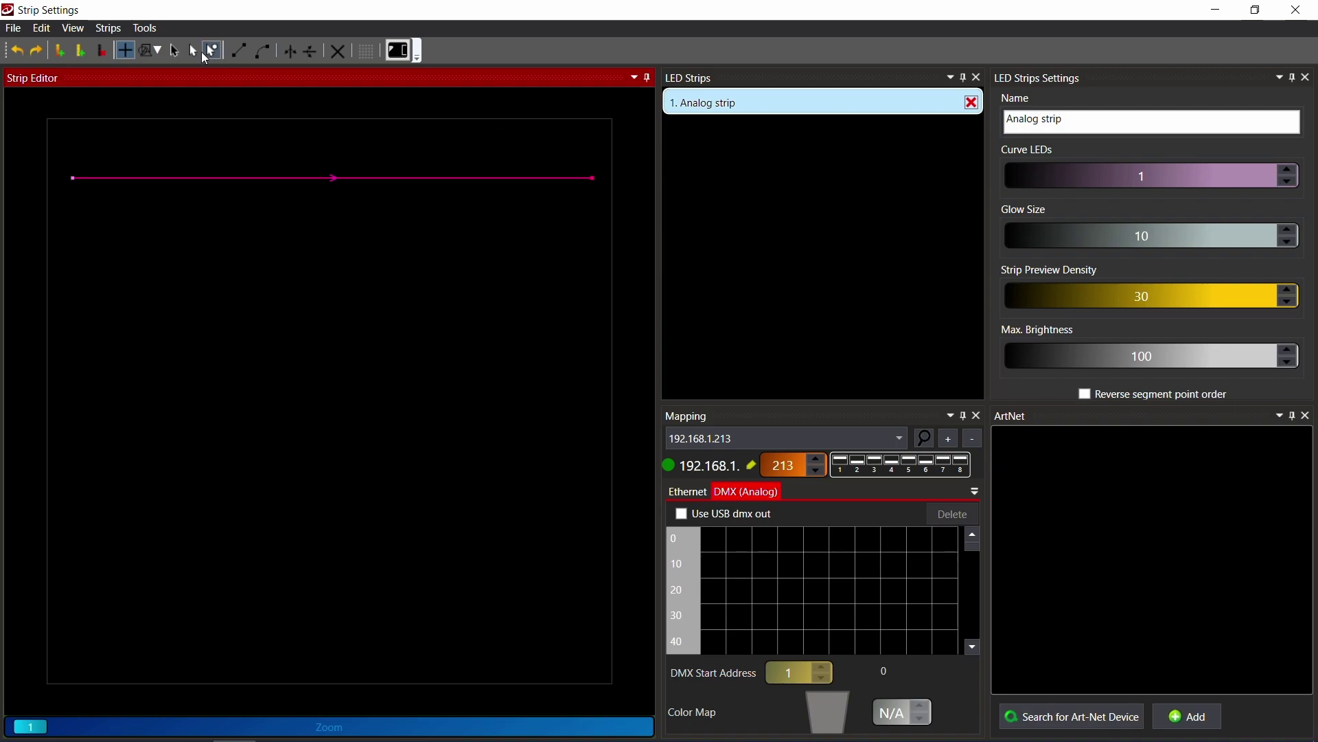
Add a second analog strip and draw it as a parallel horizontal line just below the first one.
left_click(110, 28)
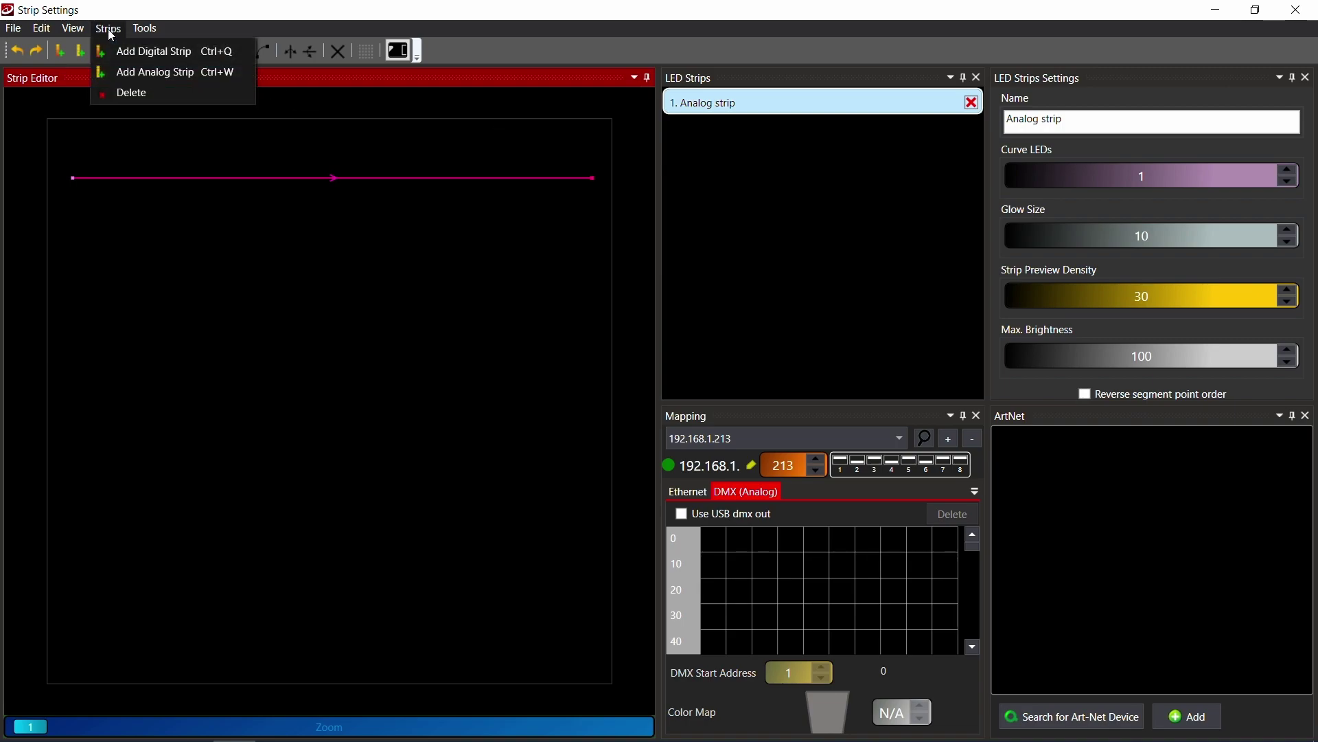
left_click(138, 71)
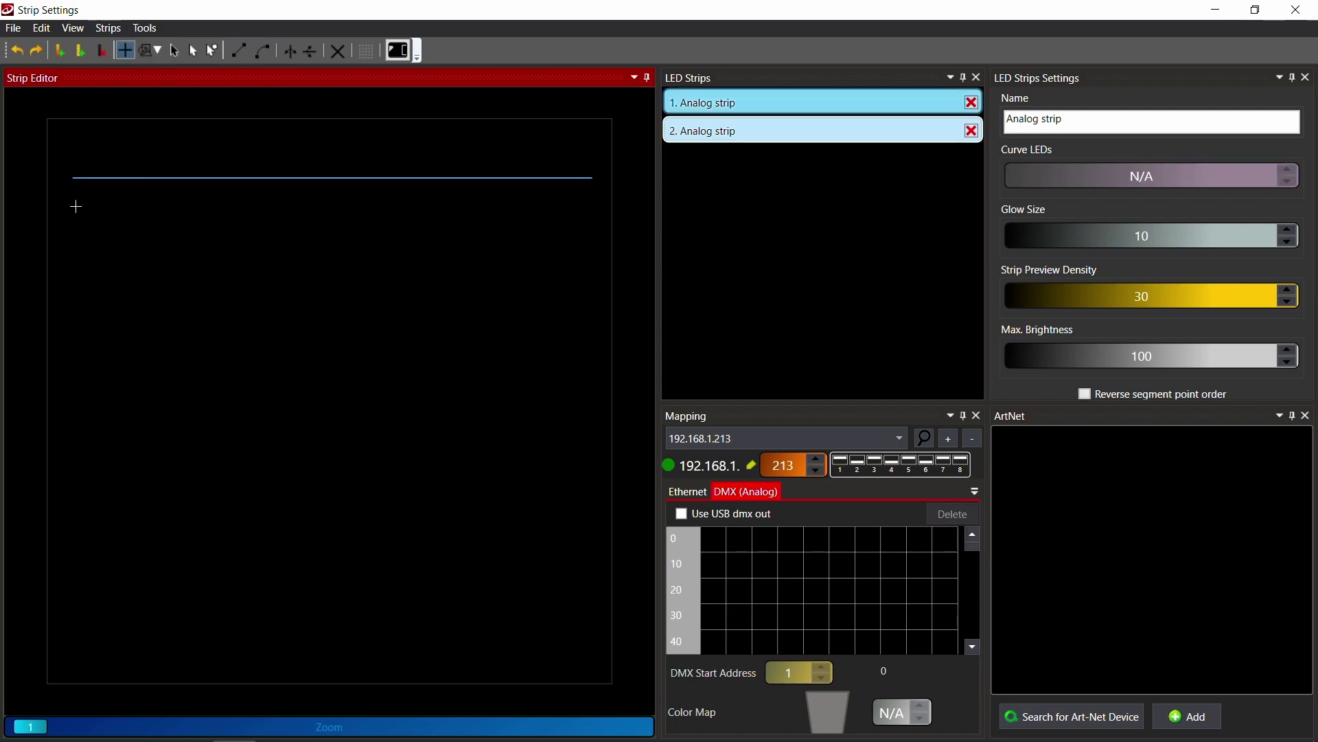
mouse_move(76, 206)
left_mouse_down()
mouse_move(618, 204)
mouse_move(596, 206)
left_mouse_up()
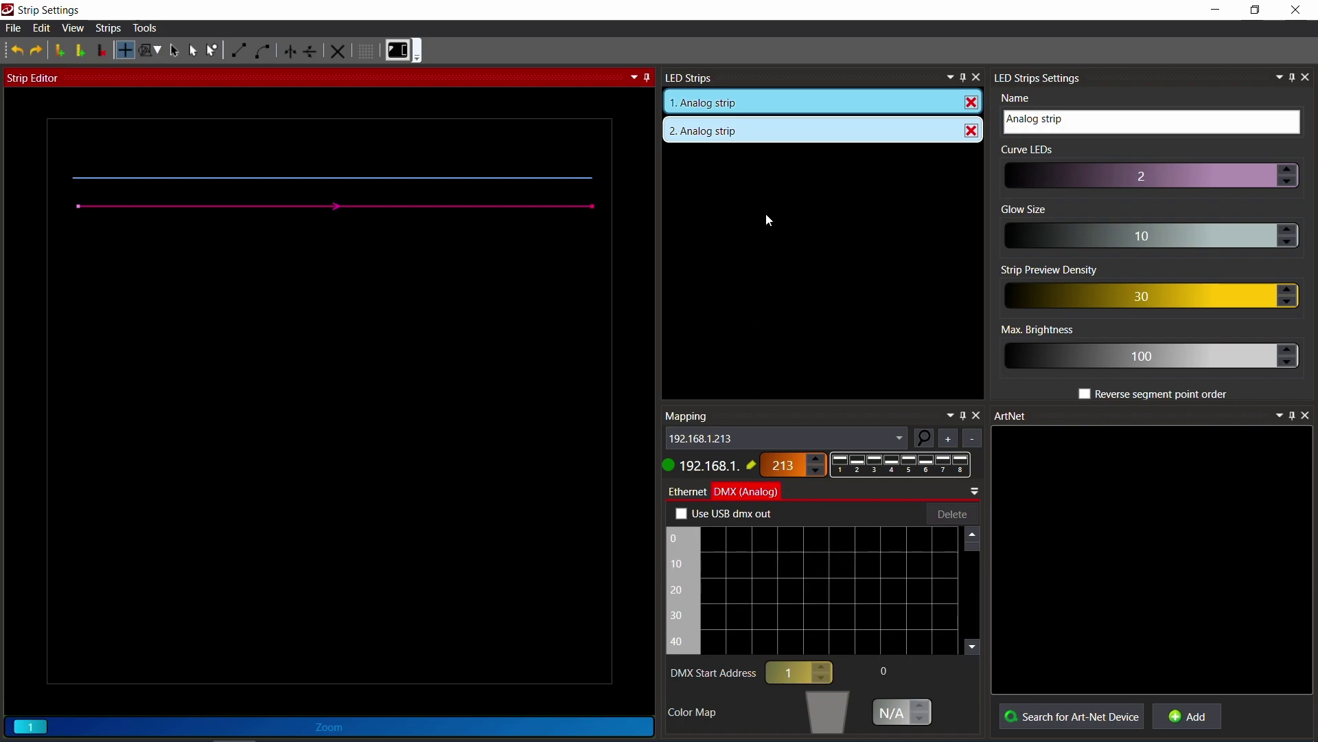
Map the first analog strip onto the controller's DMX grid at start address 4.
left_click_drag(772, 131, 785, 195)
left_click_drag(793, 348, 715, 541)
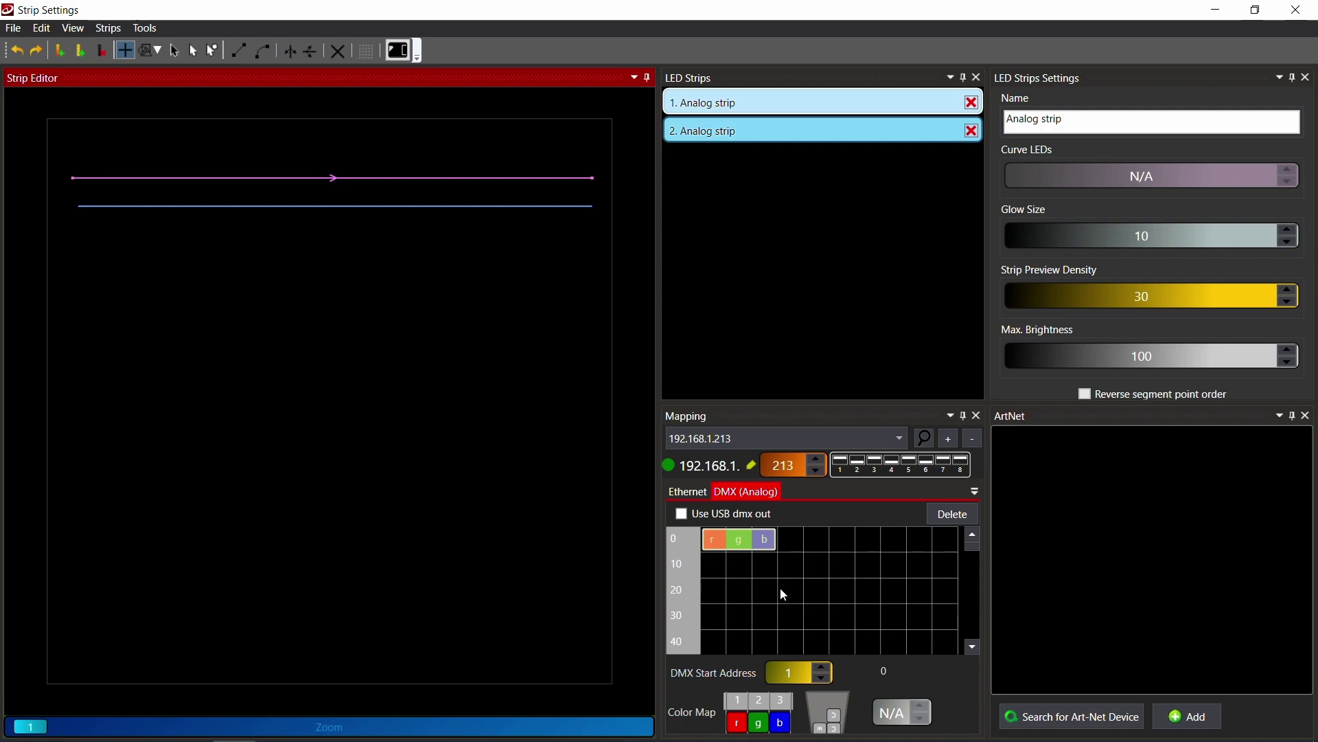
left_click_drag(729, 537, 804, 542)
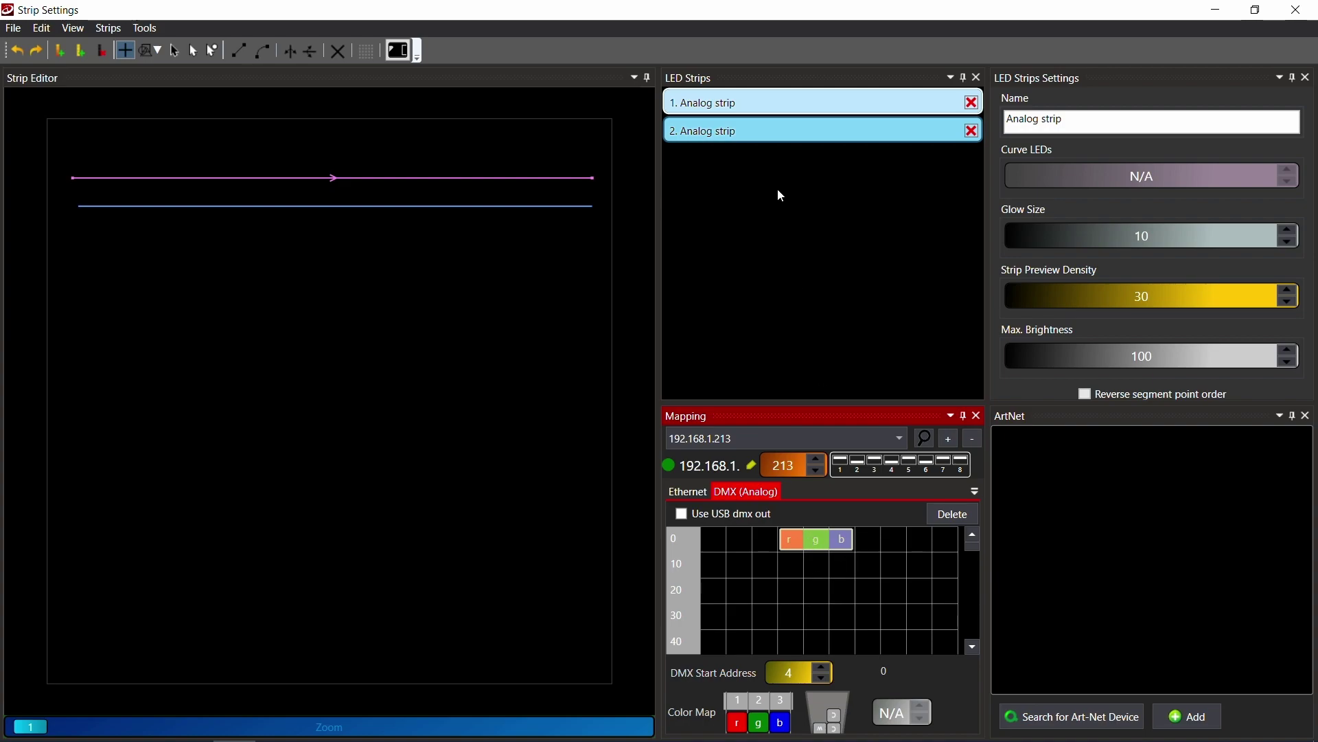
Map the second analog strip onto the DMX grid at start address 7, directly after the first strip.
left_click(766, 130)
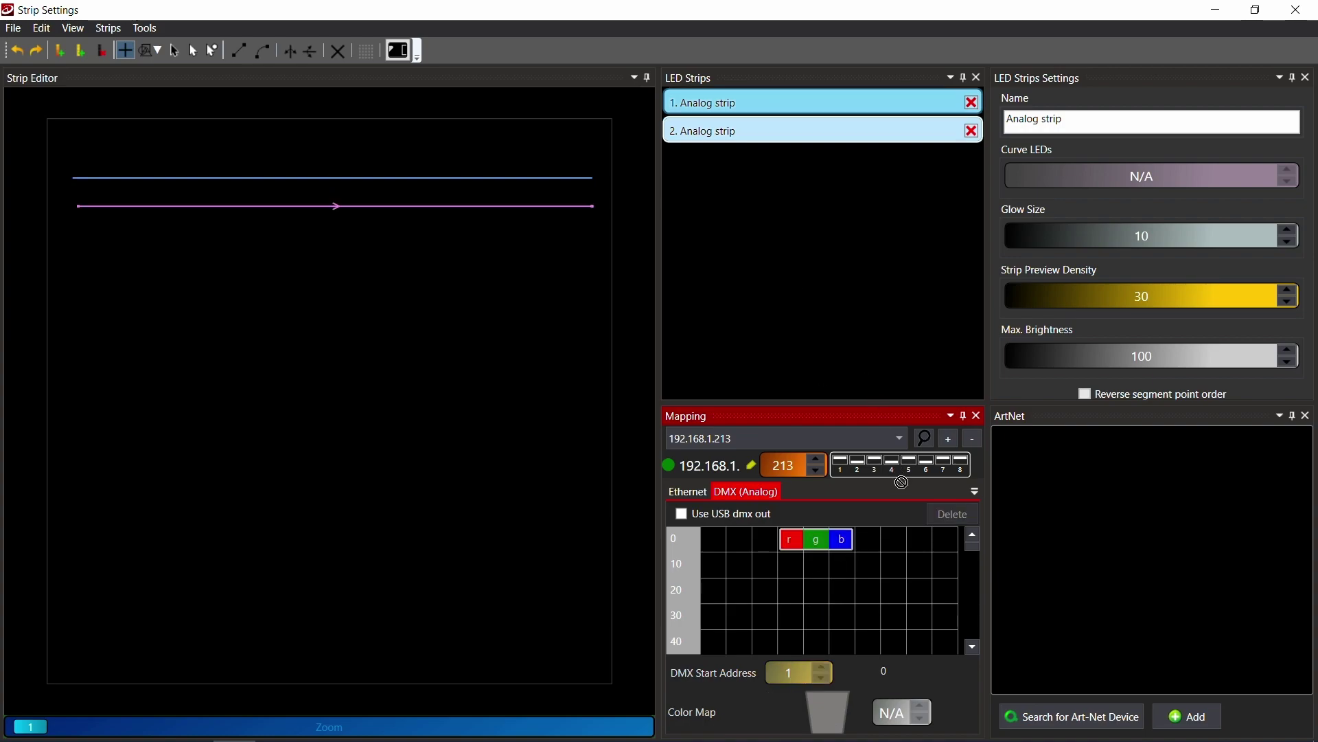
left_click(875, 546)
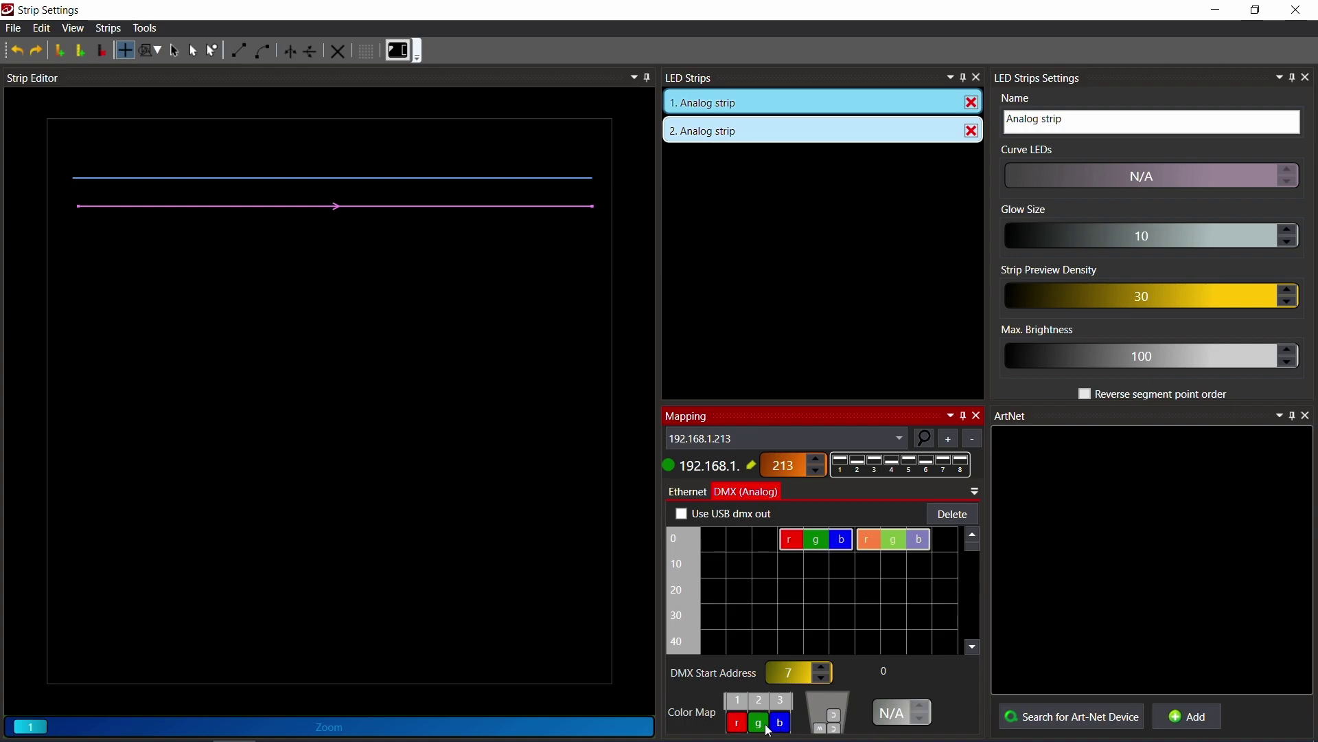
Try adding a constant channel C as the fourth entry in the second strip's color map, and remove it again.
mouse_move(766, 731)
left_mouse_down()
mouse_move(736, 730)
mouse_move(765, 731)
left_mouse_up()
left_click(838, 721)
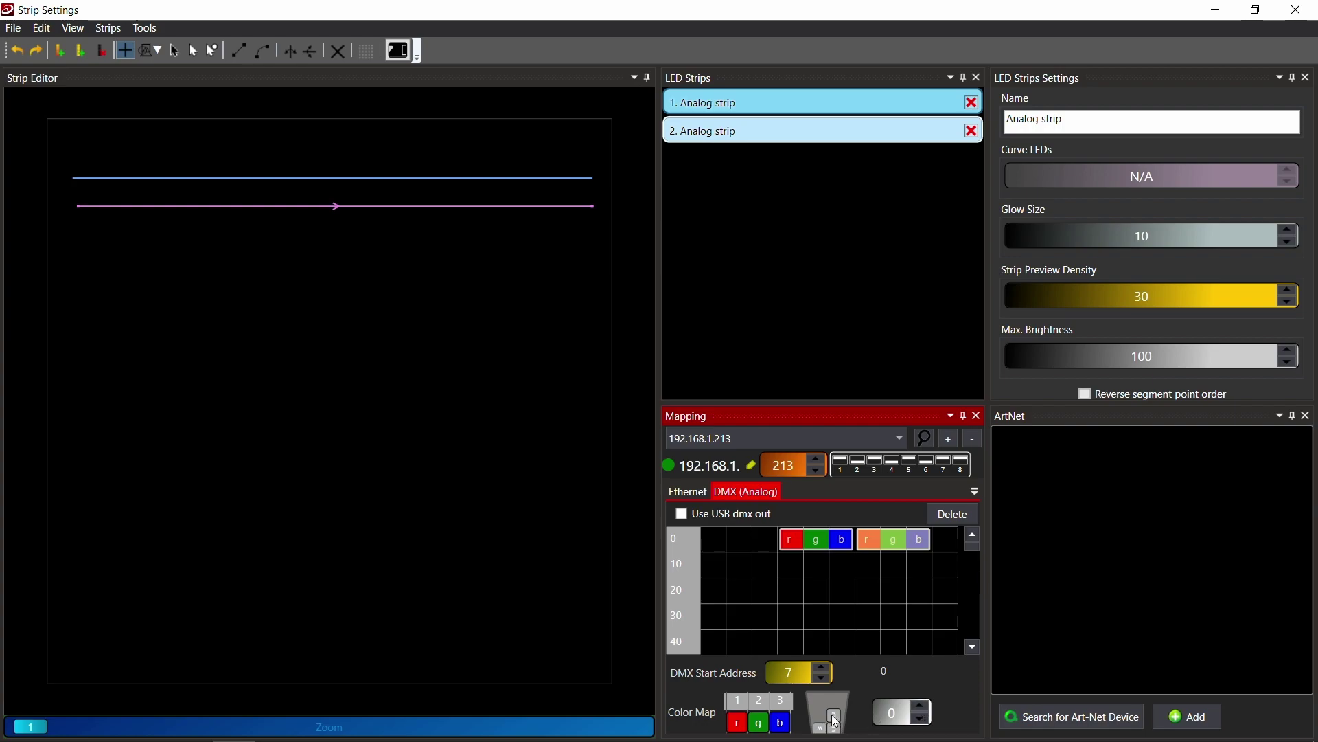
left_click_drag(838, 721, 791, 718)
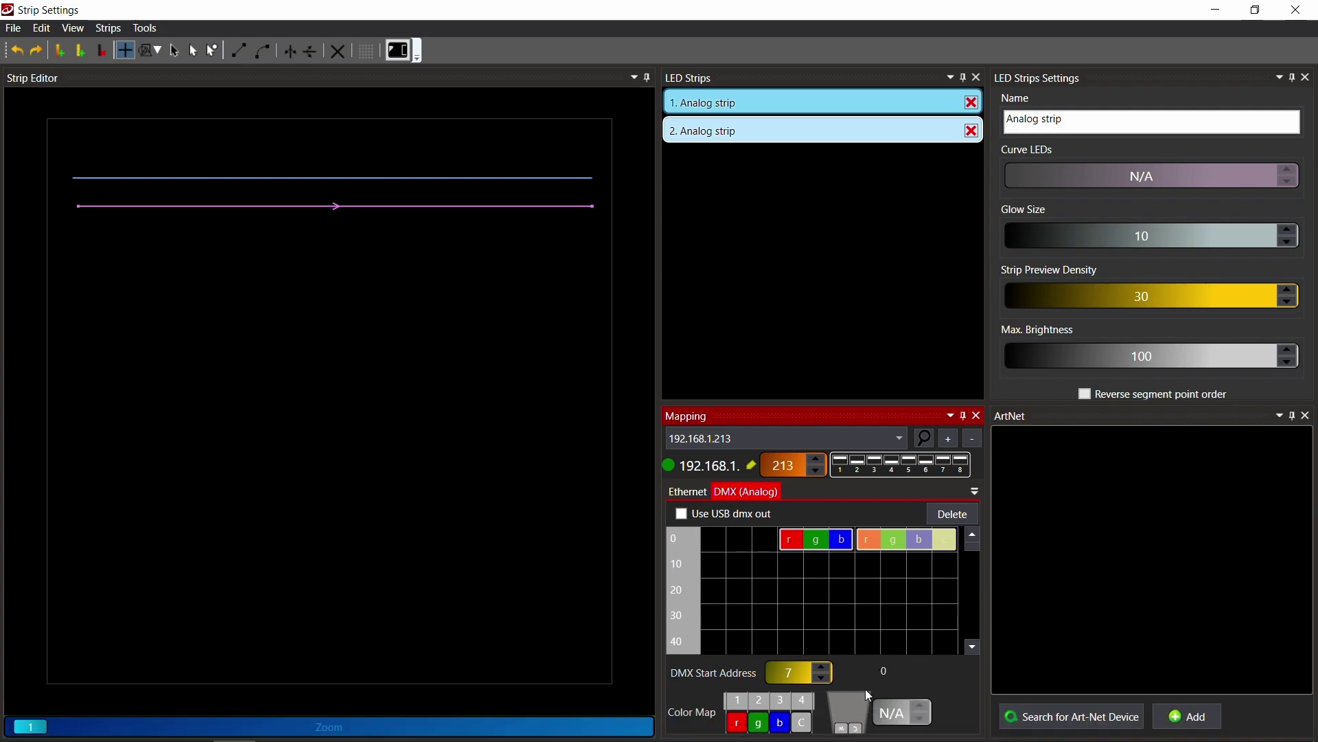
left_click(842, 737)
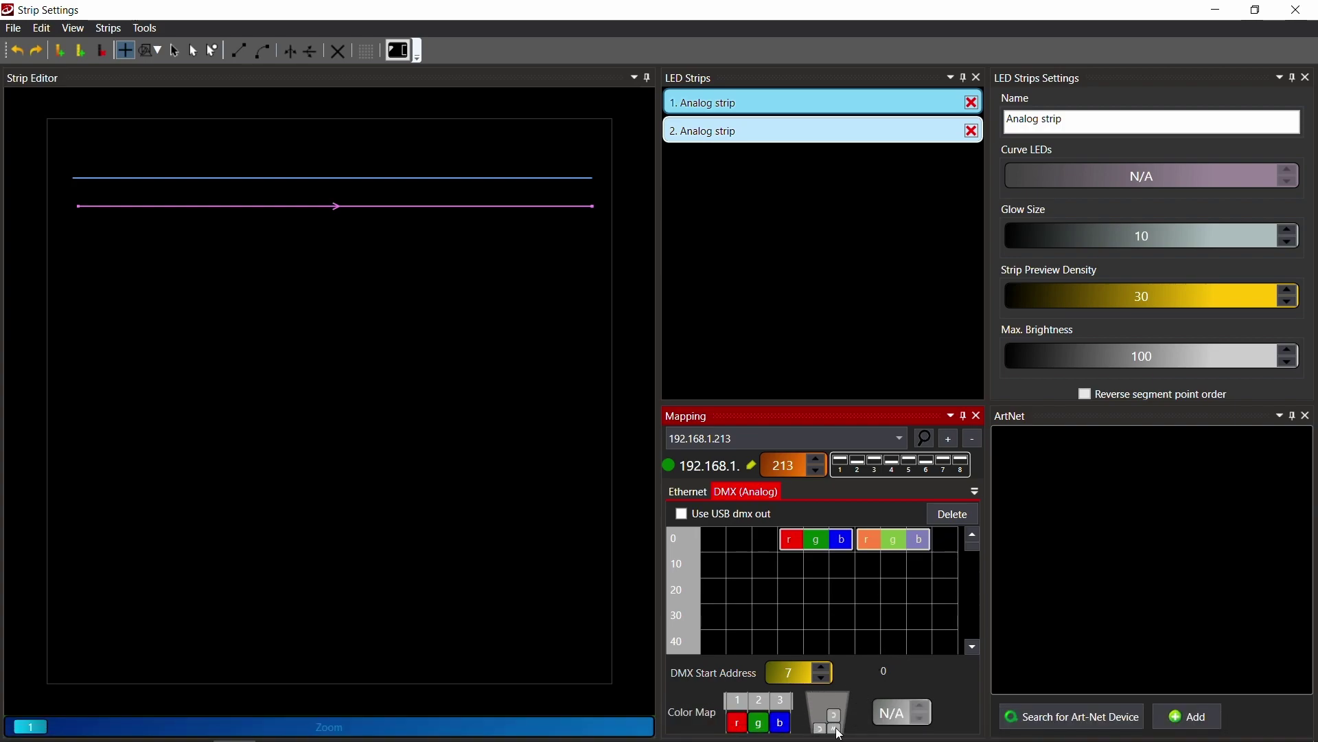
Select the first strip's DMX block, leave the strip mapping, and add a strip scene to Bank 1 with its settings open.
left_click(793, 540)
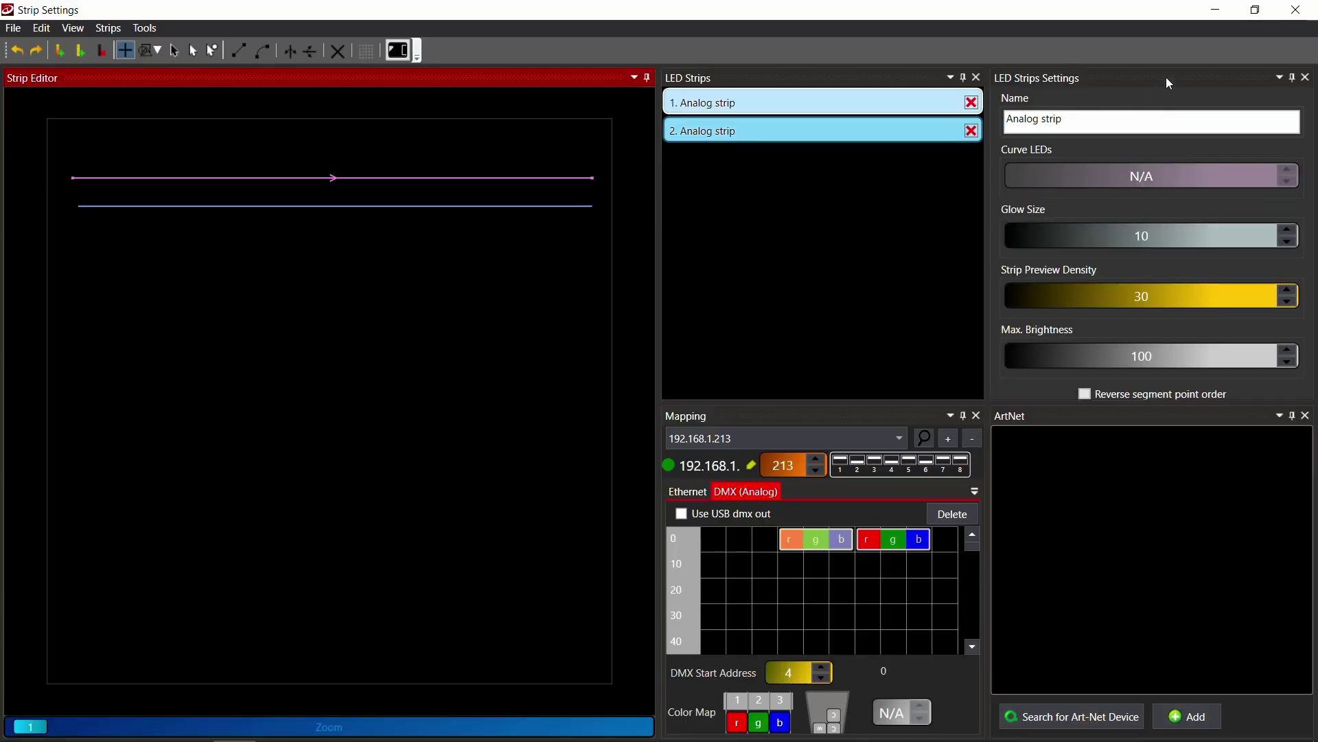
left_click(1297, 9)
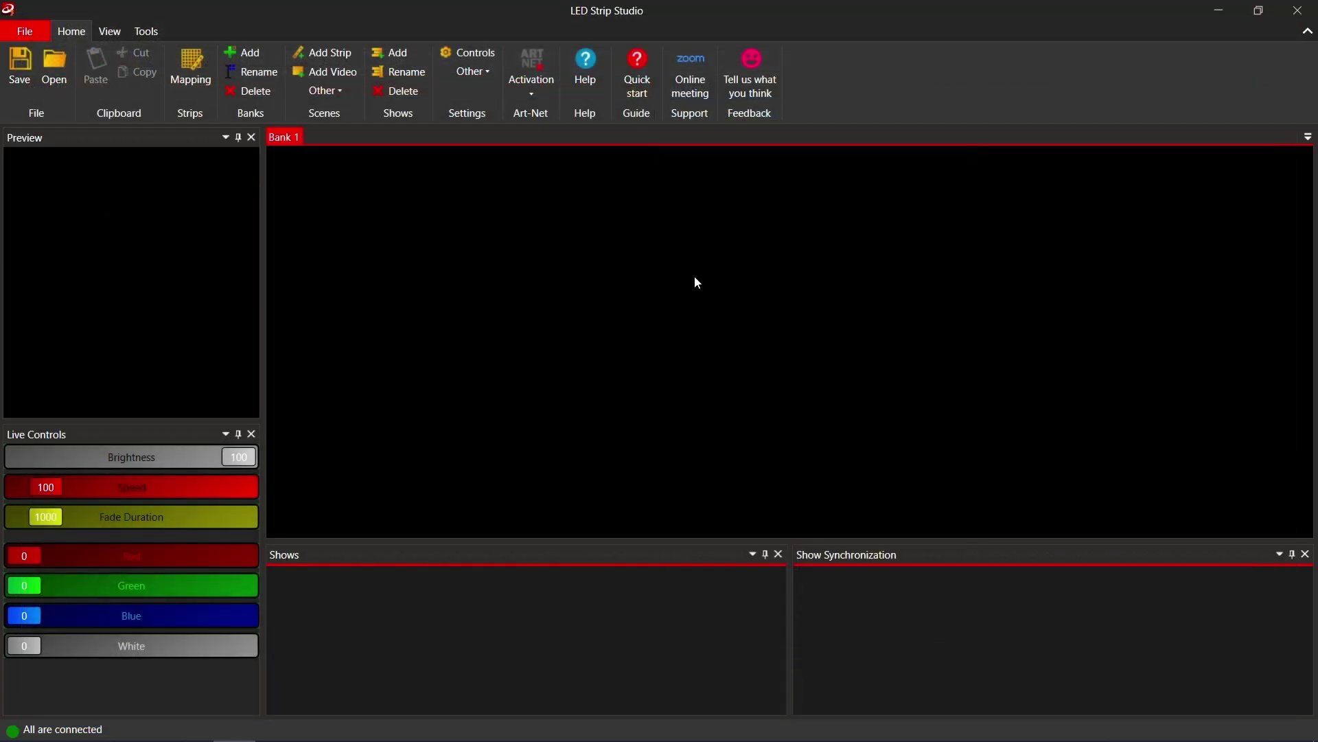
left_click(327, 55)
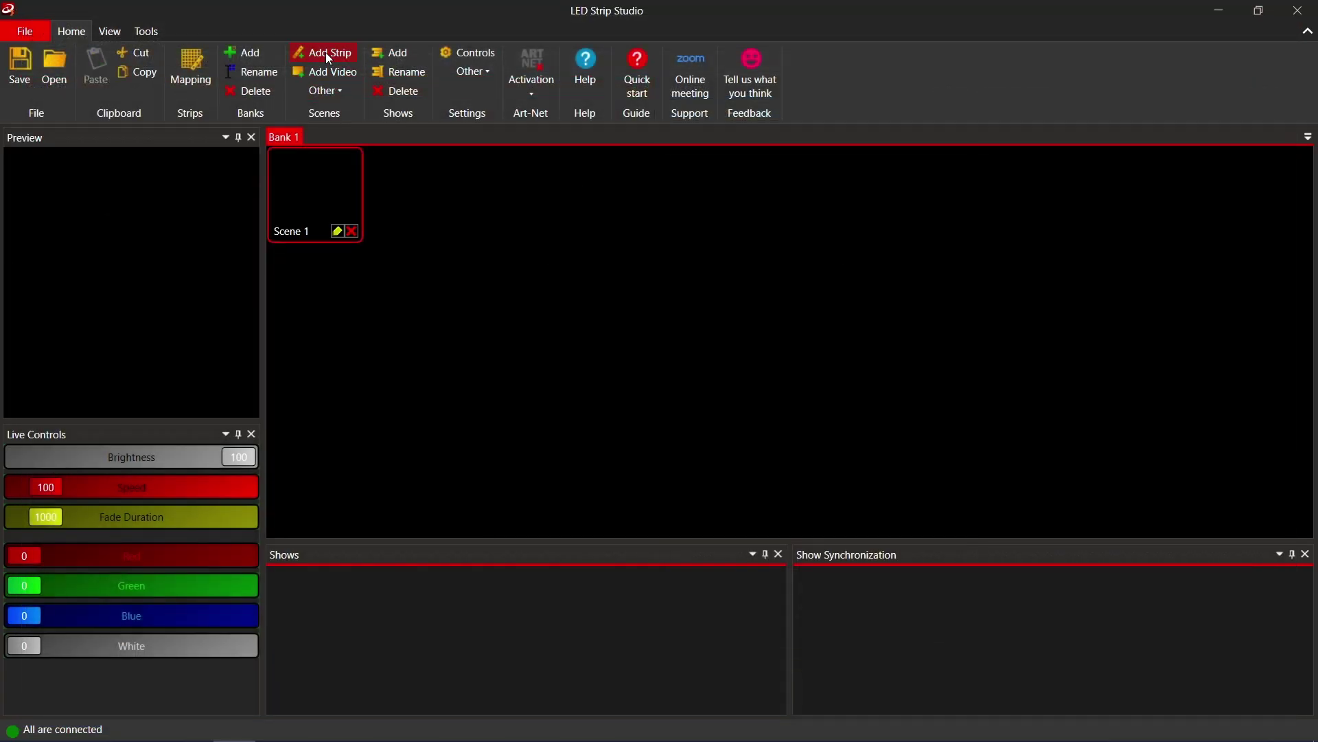
double_click(324, 199)
left_click(273, 263)
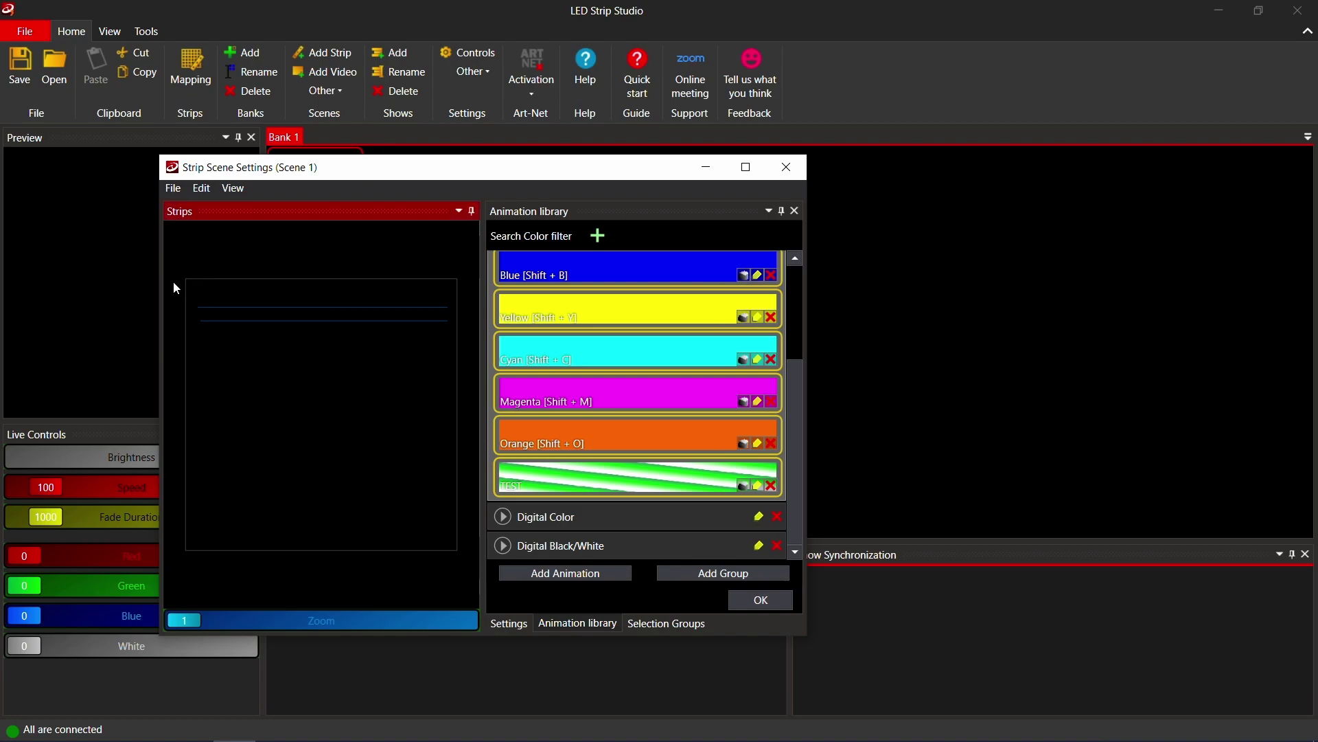
Select both strips in Scene 1 and apply the Green animation to them, accepting the animation split.
left_click_drag(176, 290, 489, 346)
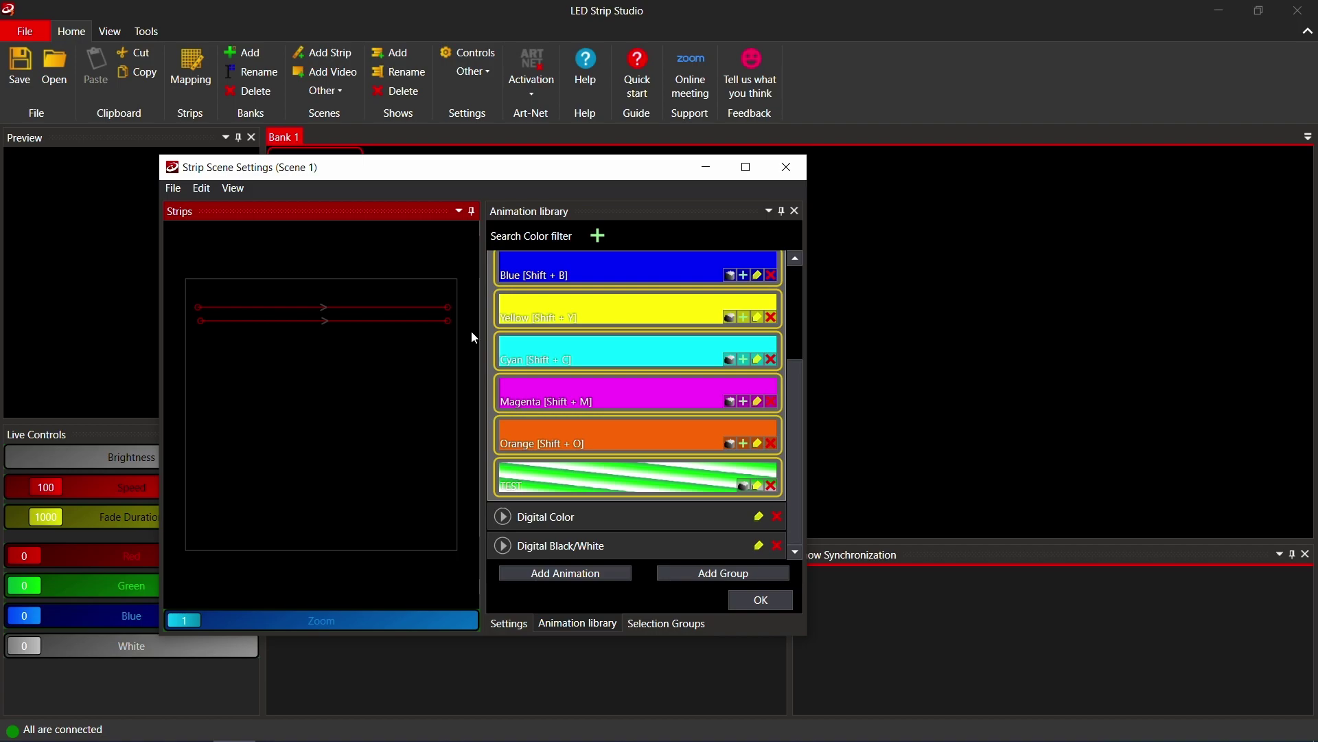
scroll(471, 331, "up", 2)
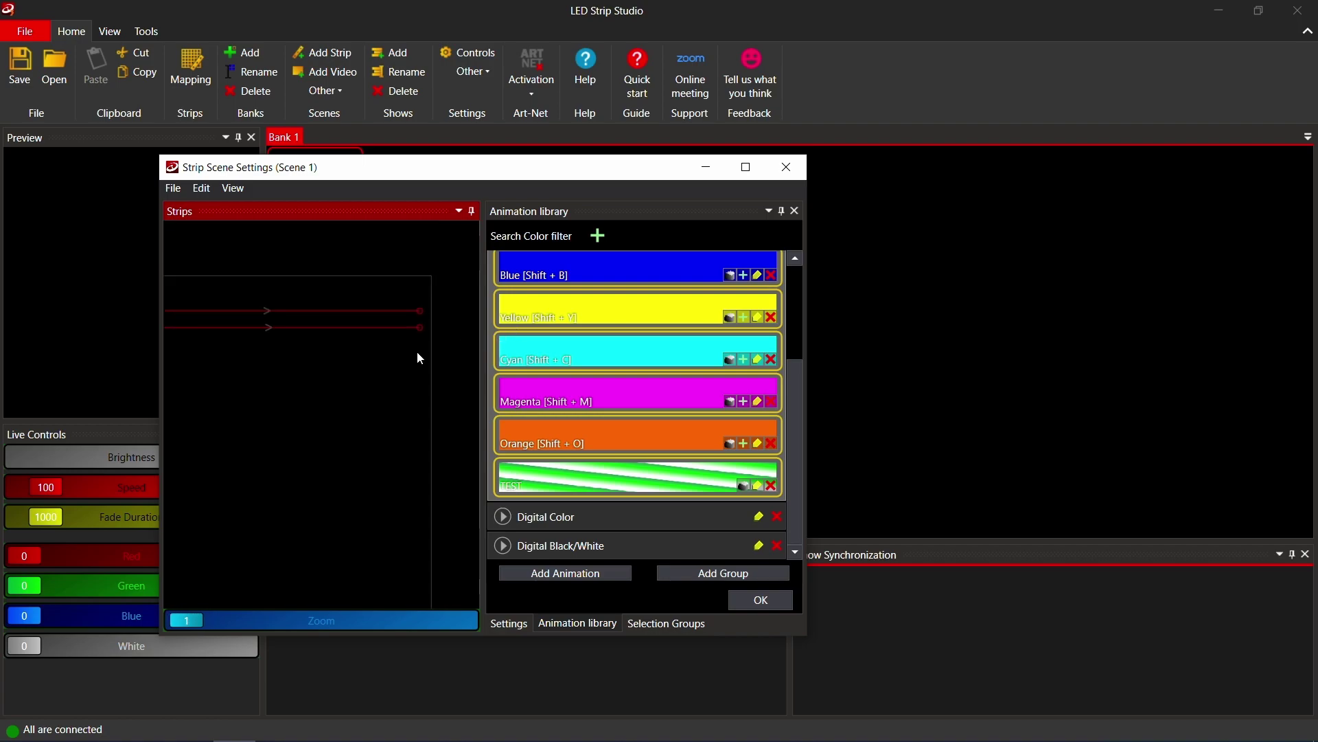
scroll(250, 344, "down", 2)
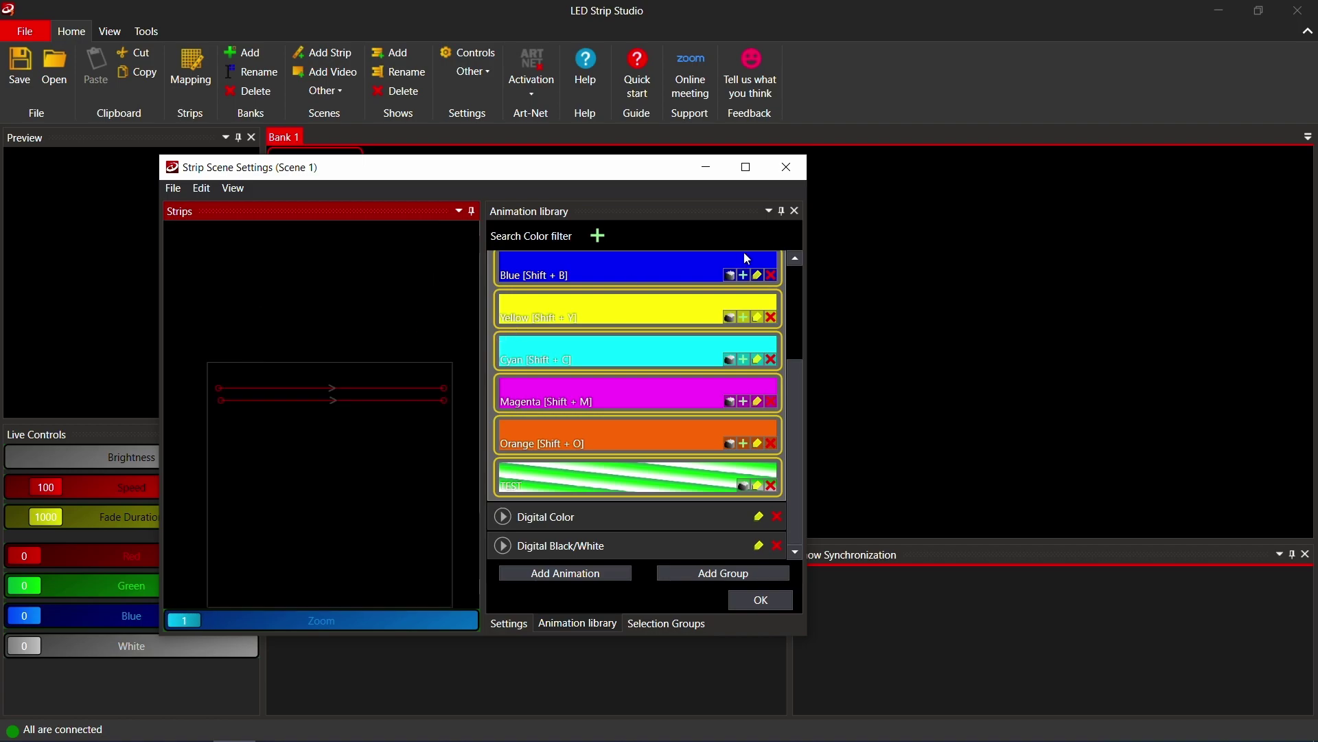
scroll(698, 266, "up", 3)
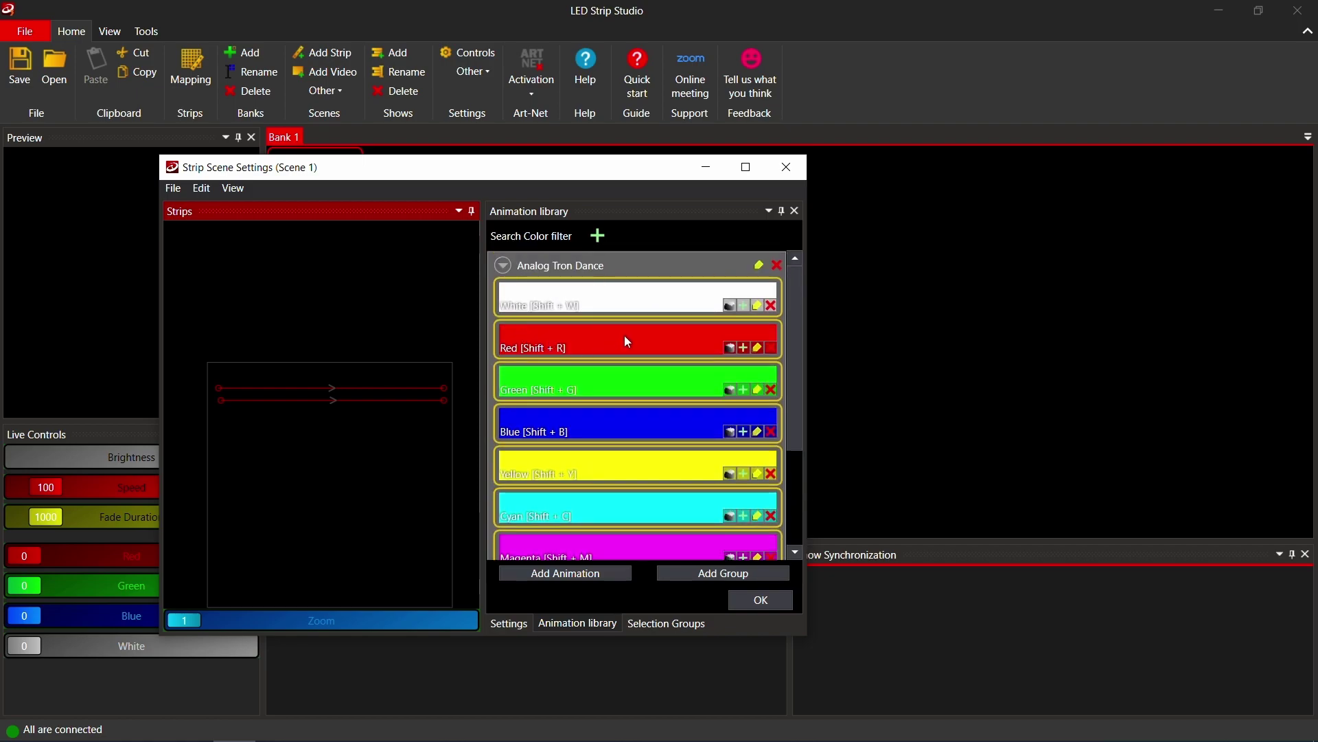
scroll(629, 338, "down", 1)
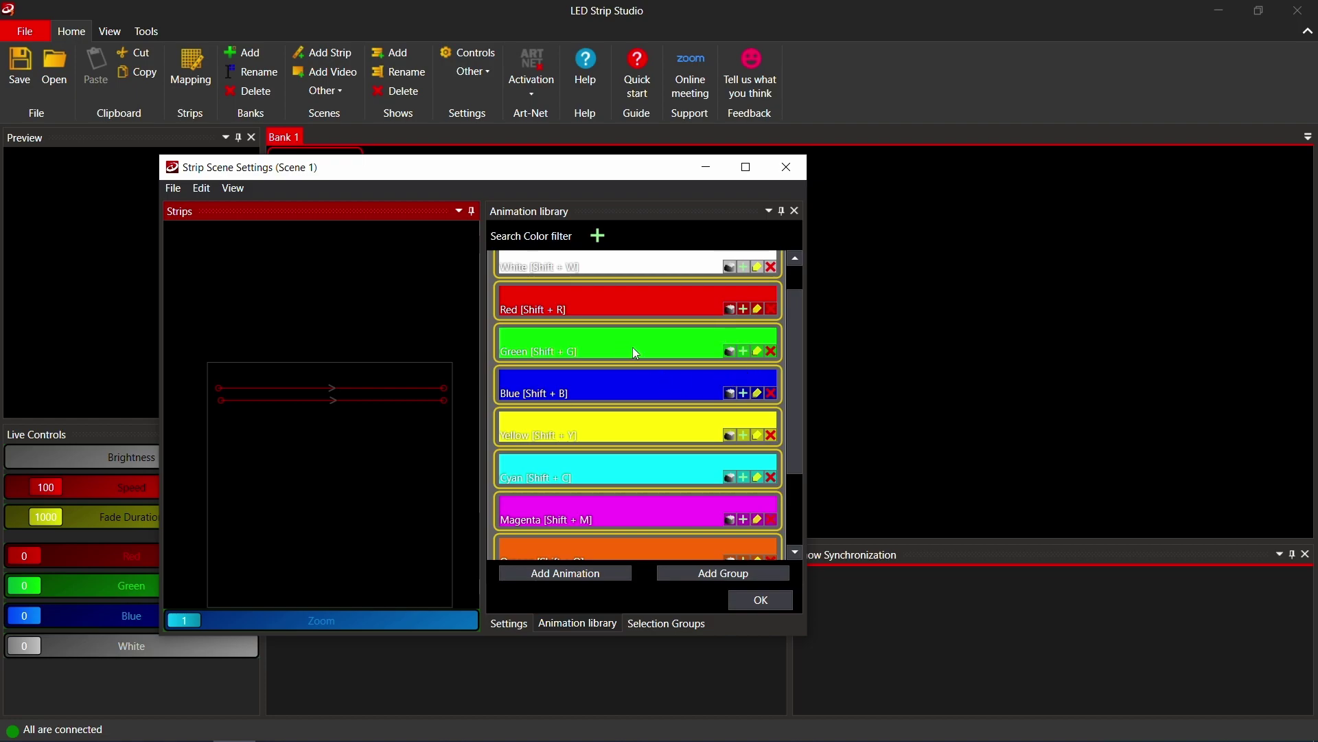
left_click(740, 351)
left_click(663, 443)
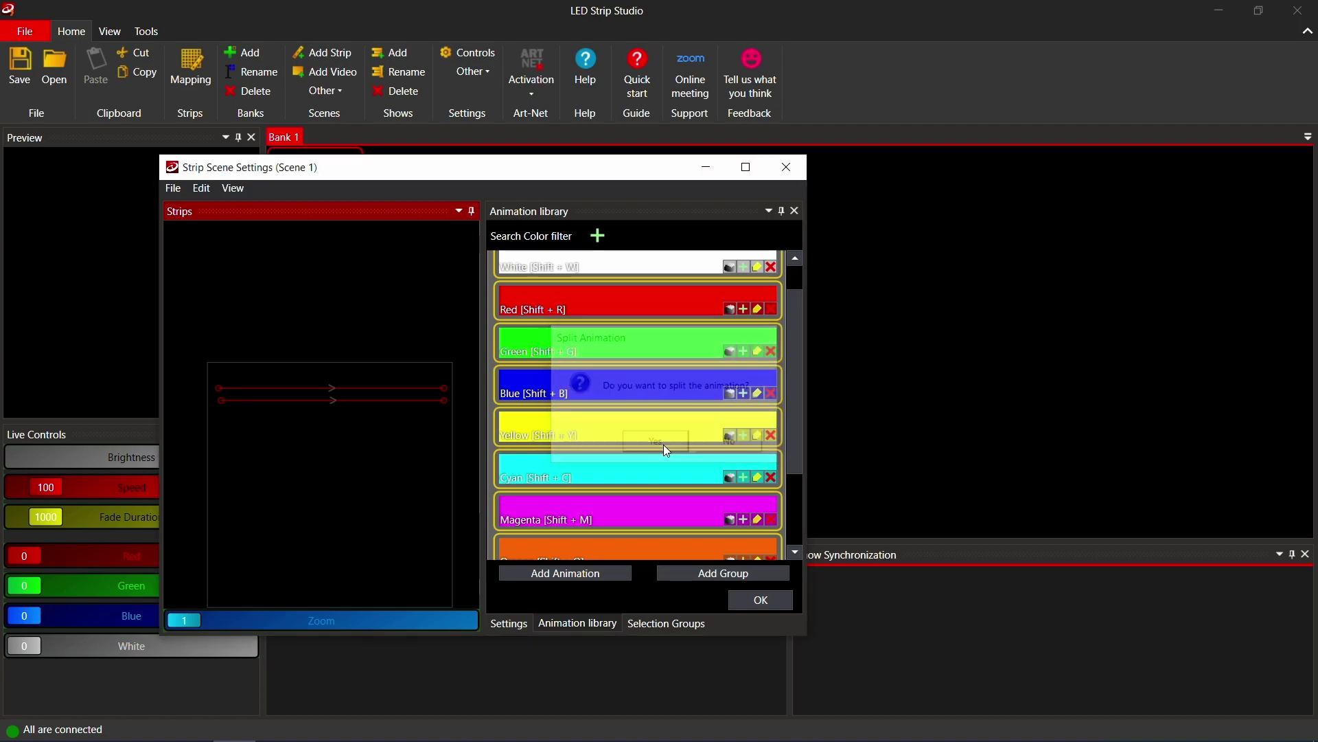
Uncover the preview, apply the Blue animation to only the lower strip of Scene 1, and accept the scene settings.
left_click_drag(469, 176, 594, 112)
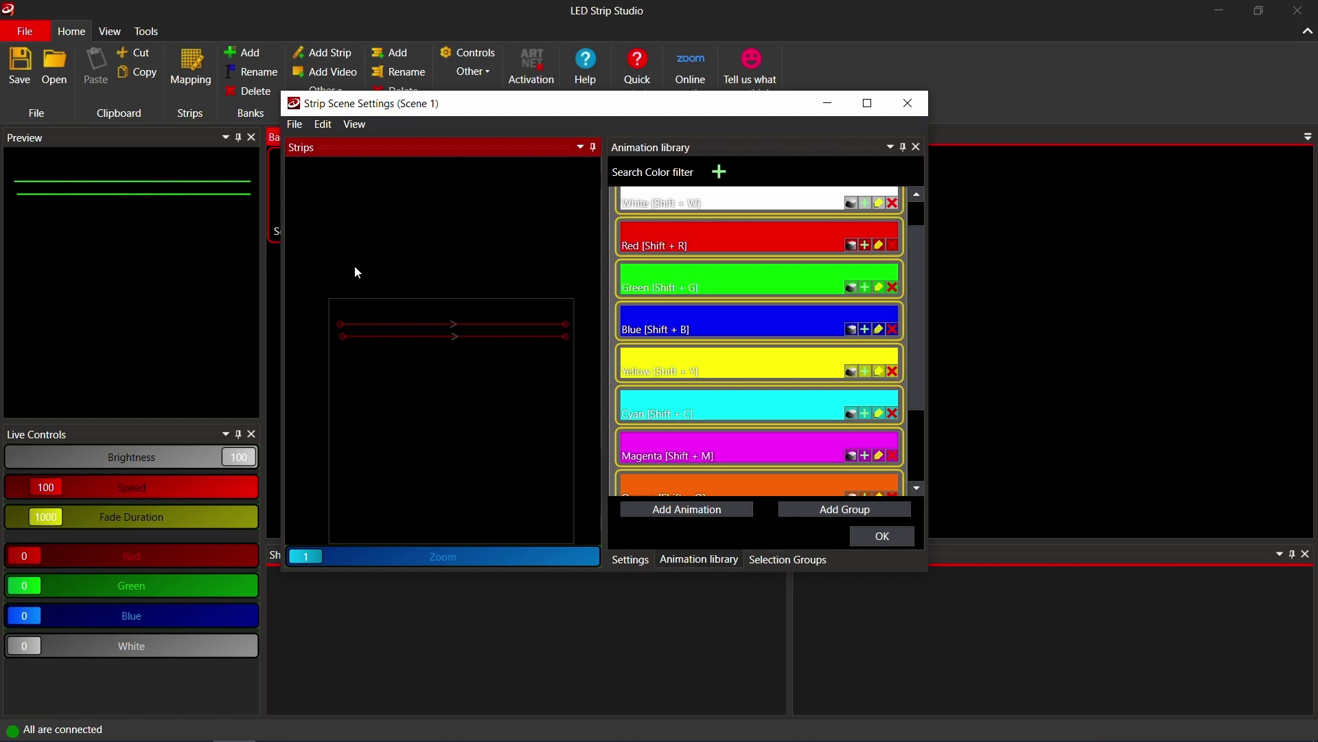
left_click(382, 382)
left_click(364, 338)
left_click(867, 331)
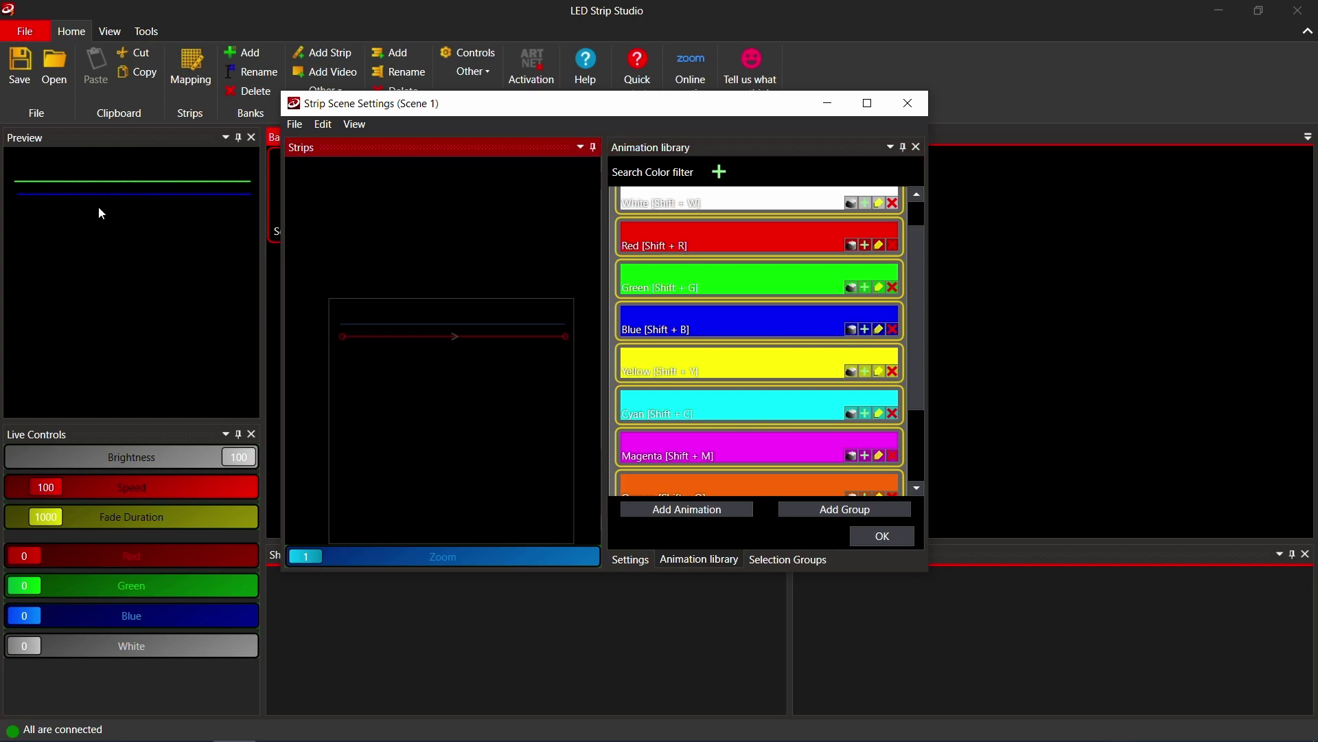
left_click(878, 539)
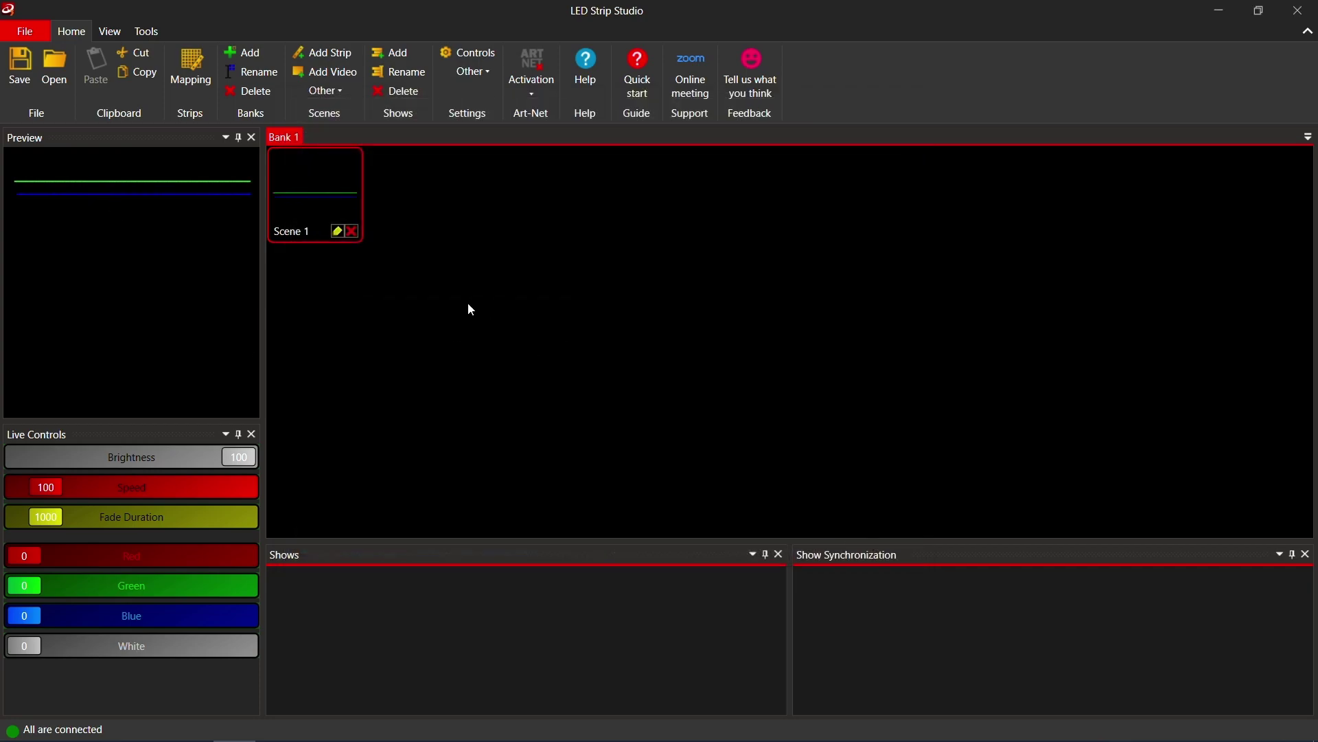
Add a second strip scene and apply the Magenta animation to its upper strip.
left_click(328, 52)
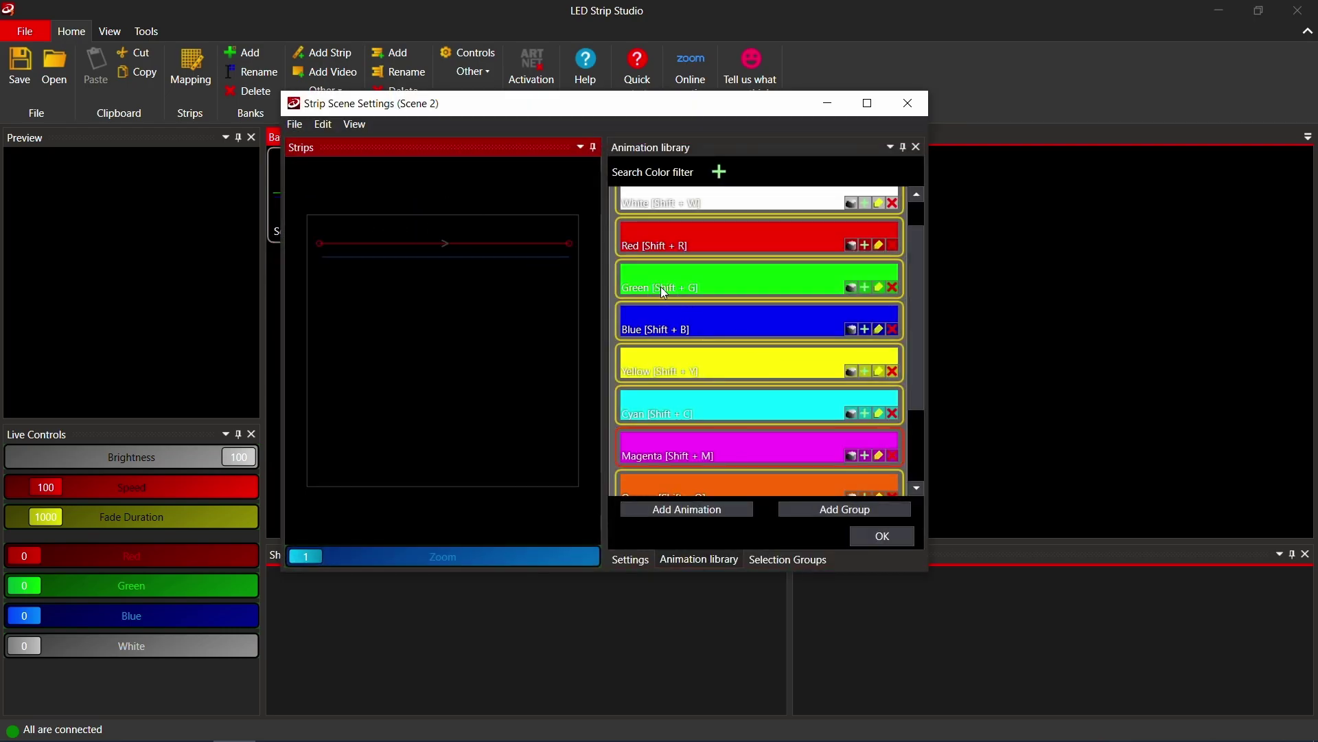
left_click(869, 455)
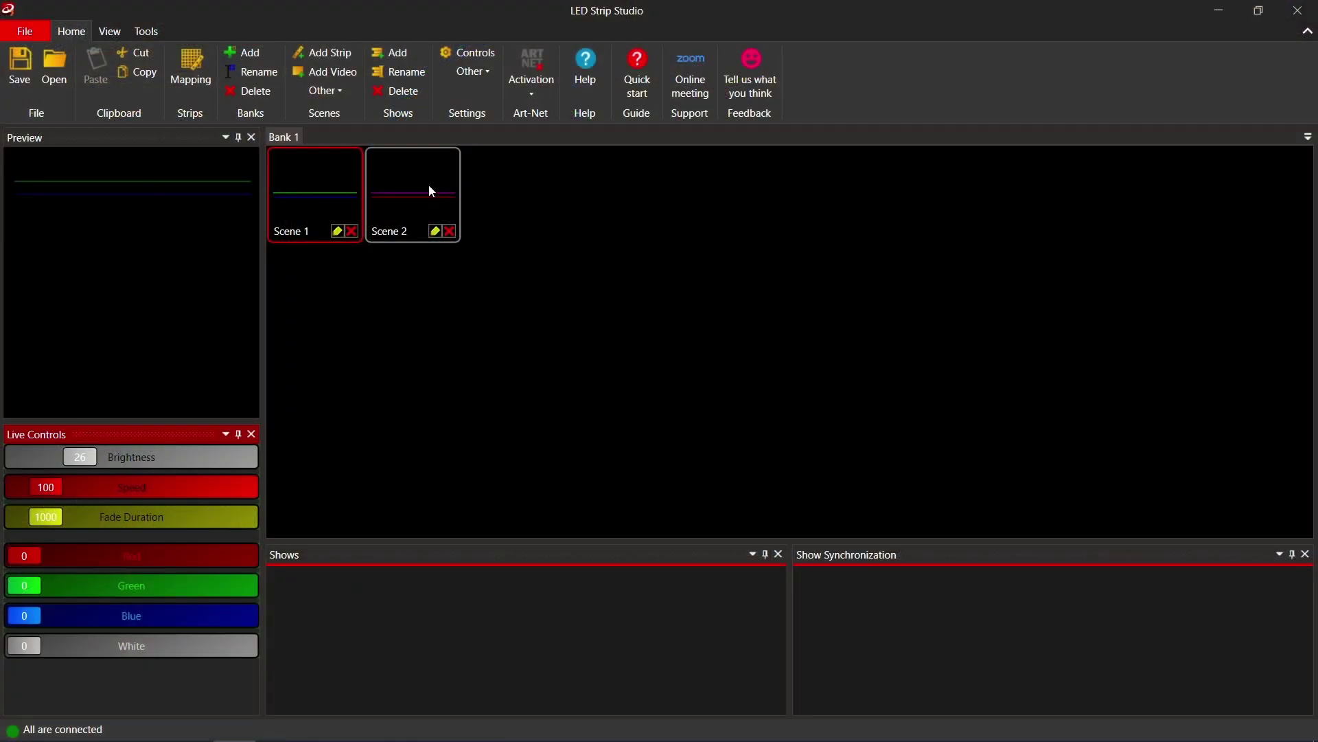
Play Scene 2 in Bank 1, and add a Color Effects layer to the video scene named Scene 3.
left_click(409, 190)
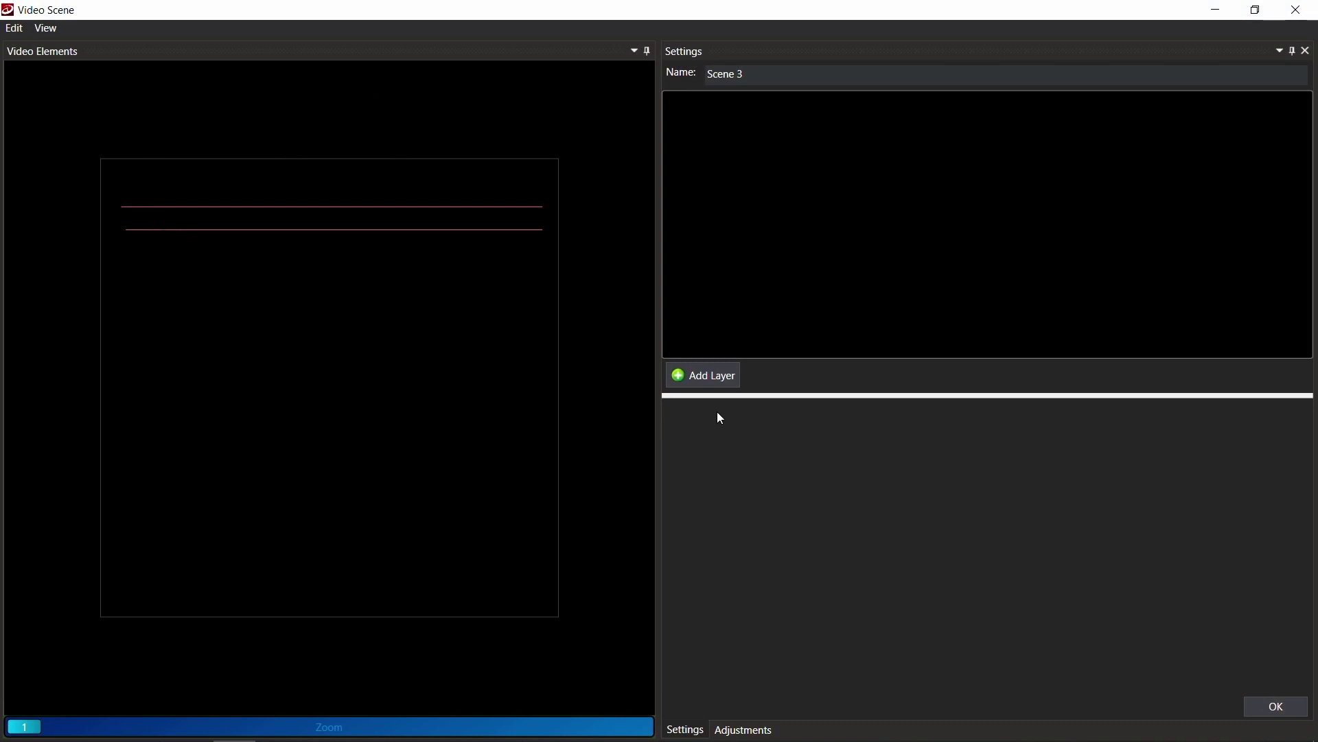
left_click(722, 390)
left_click(421, 182)
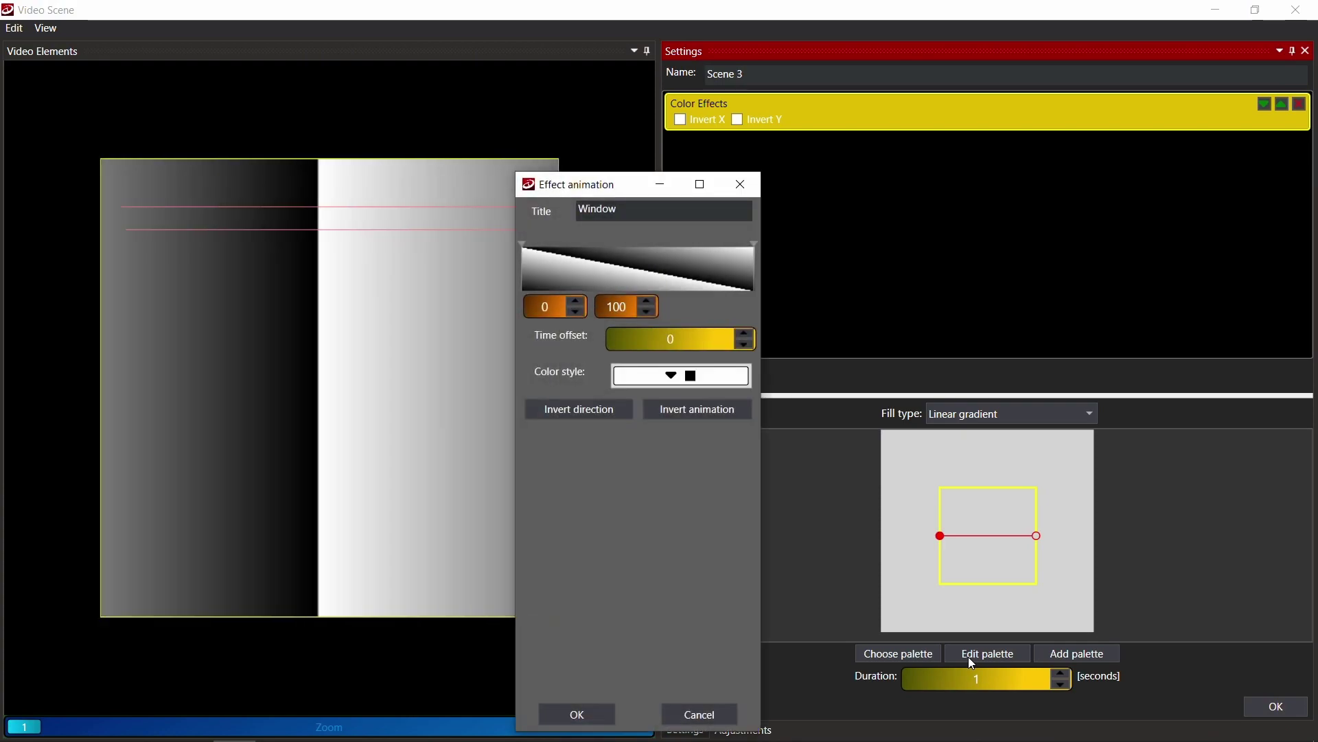
Dismiss the effect animation editor and choose the Red palette from the Analog Tron Dance group for the Color Effects layer.
left_click(740, 184)
left_click(909, 652)
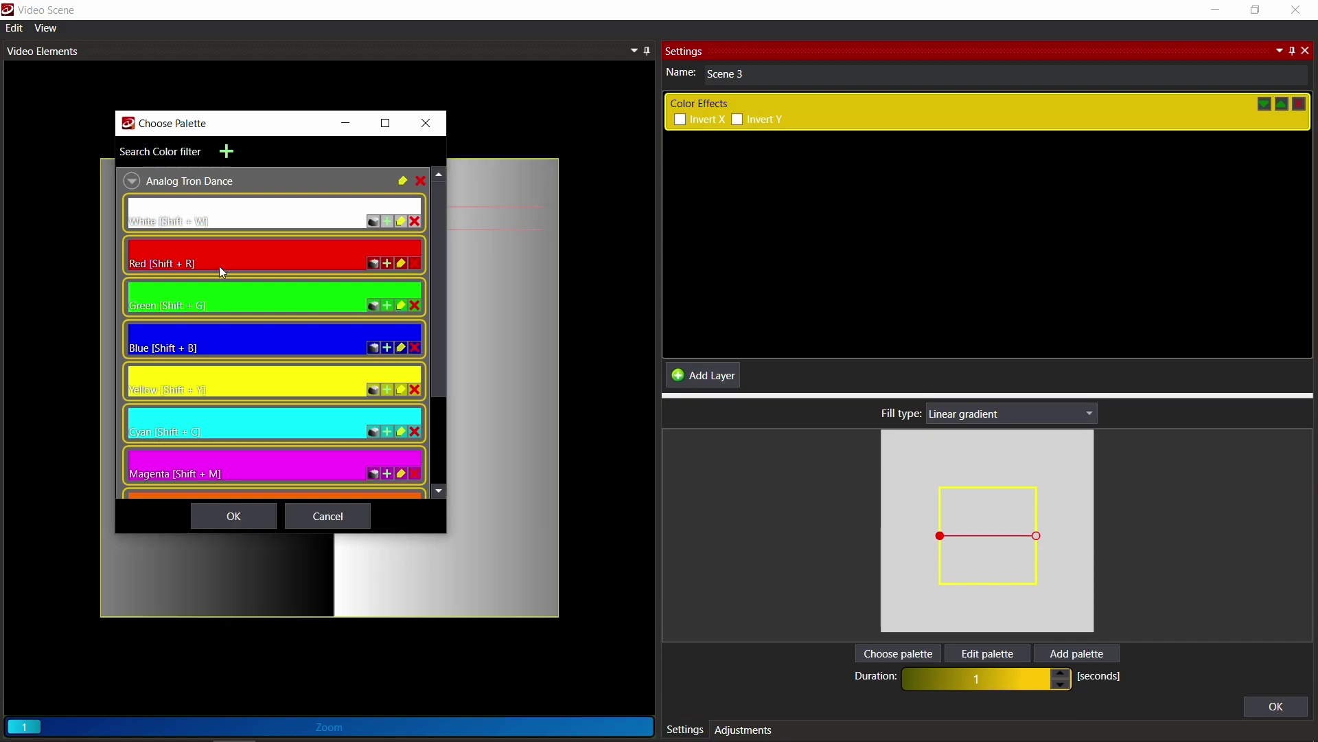
left_click(220, 257)
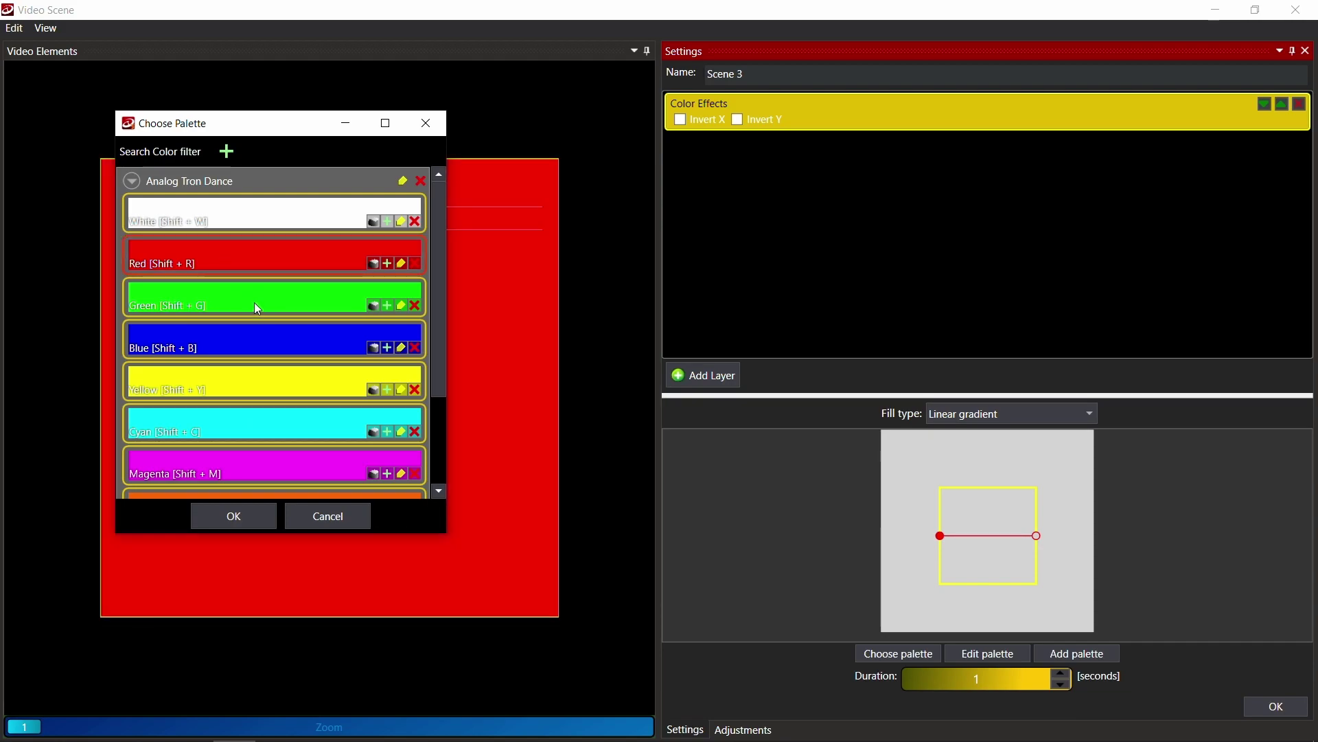
Browse the palettes available in the Analog Tron Dance and Digital Black/White groups.
scroll(210, 290, "down", 5)
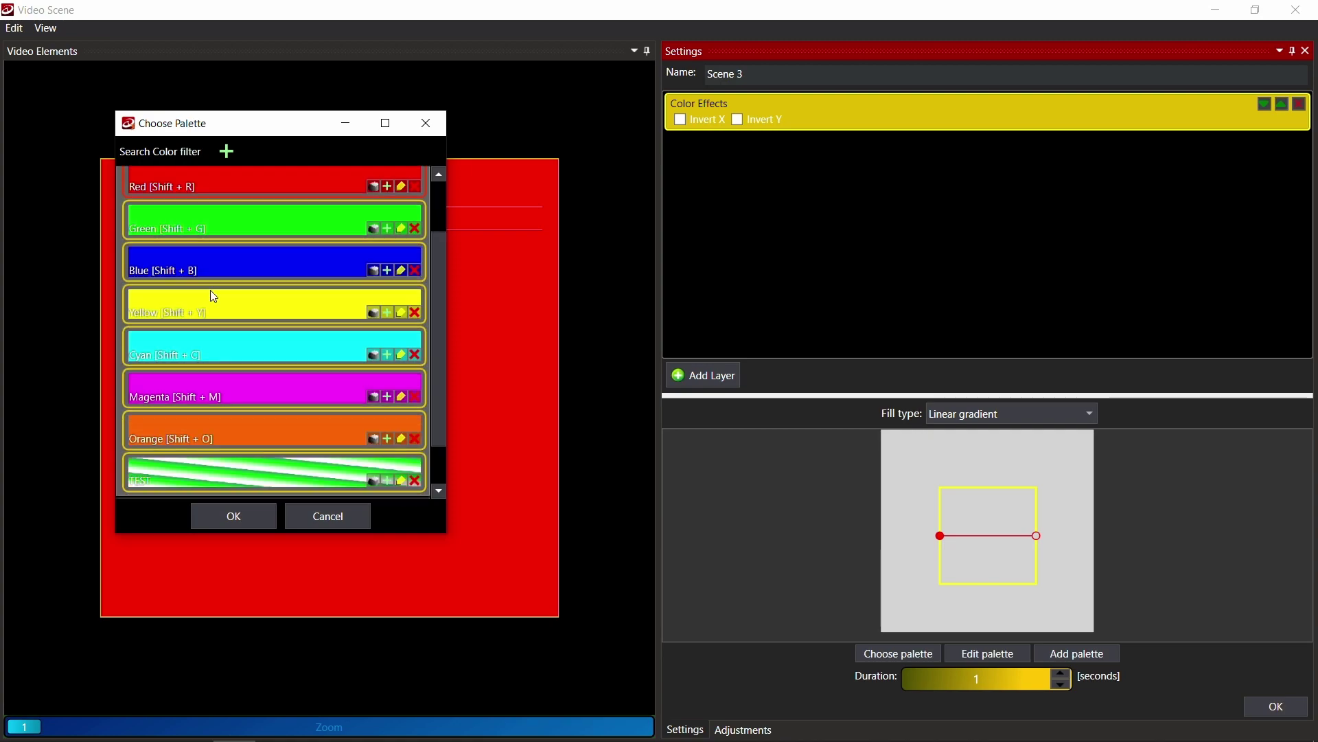
scroll(214, 298, "up", 5)
left_click(131, 182)
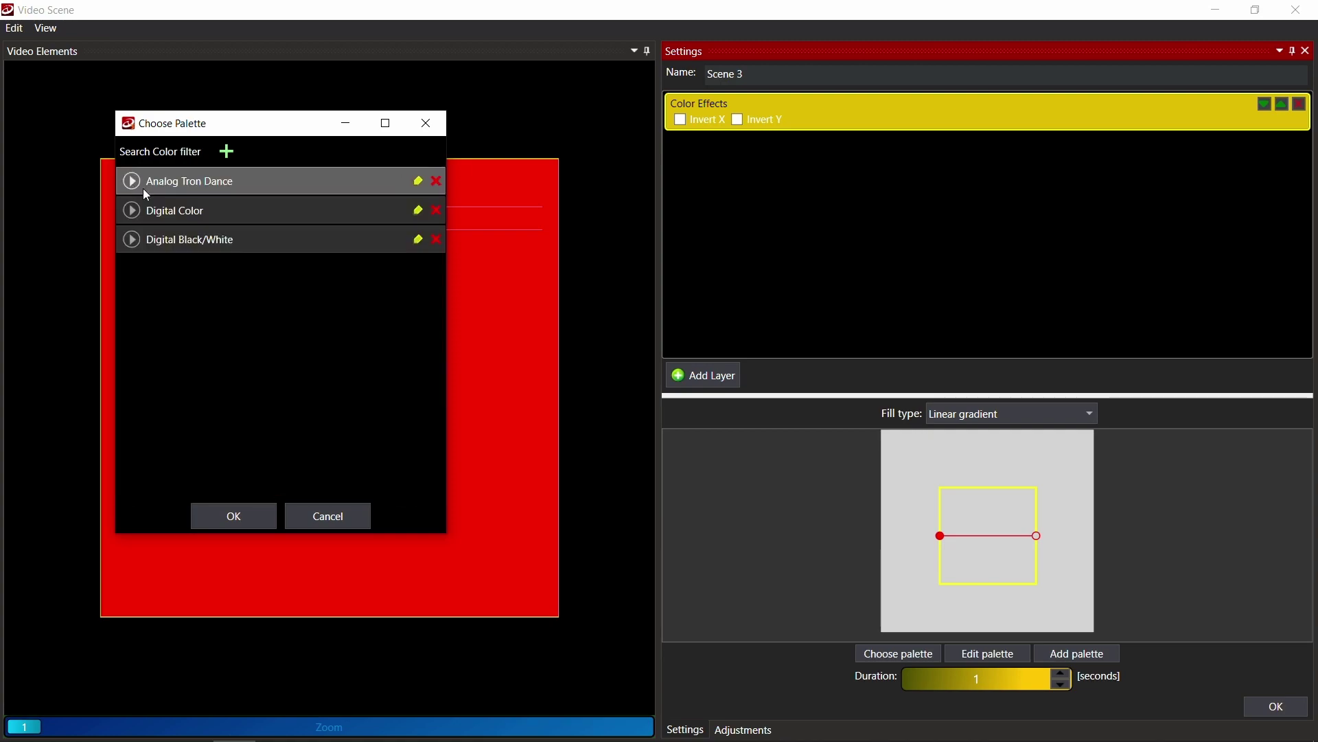
left_click(132, 239)
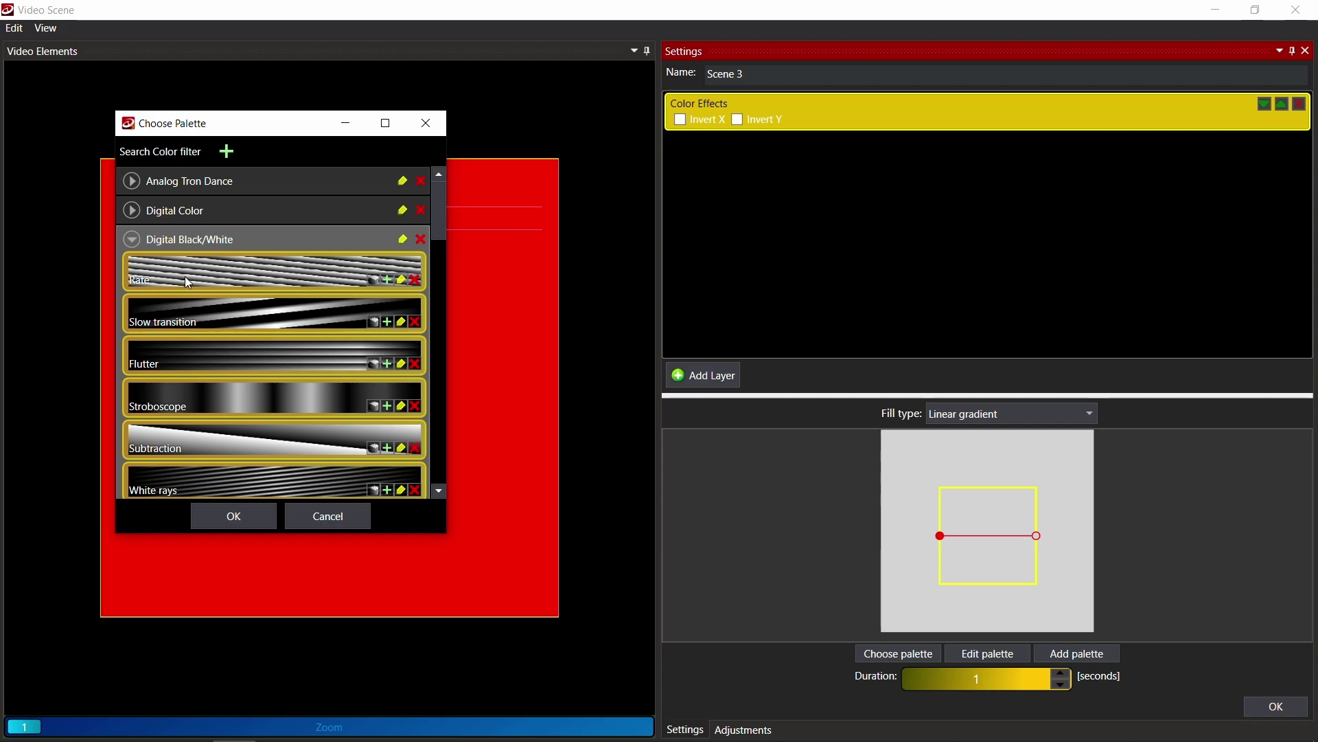
scroll(275, 383, "down", 3)
scroll(278, 391, "down", 10)
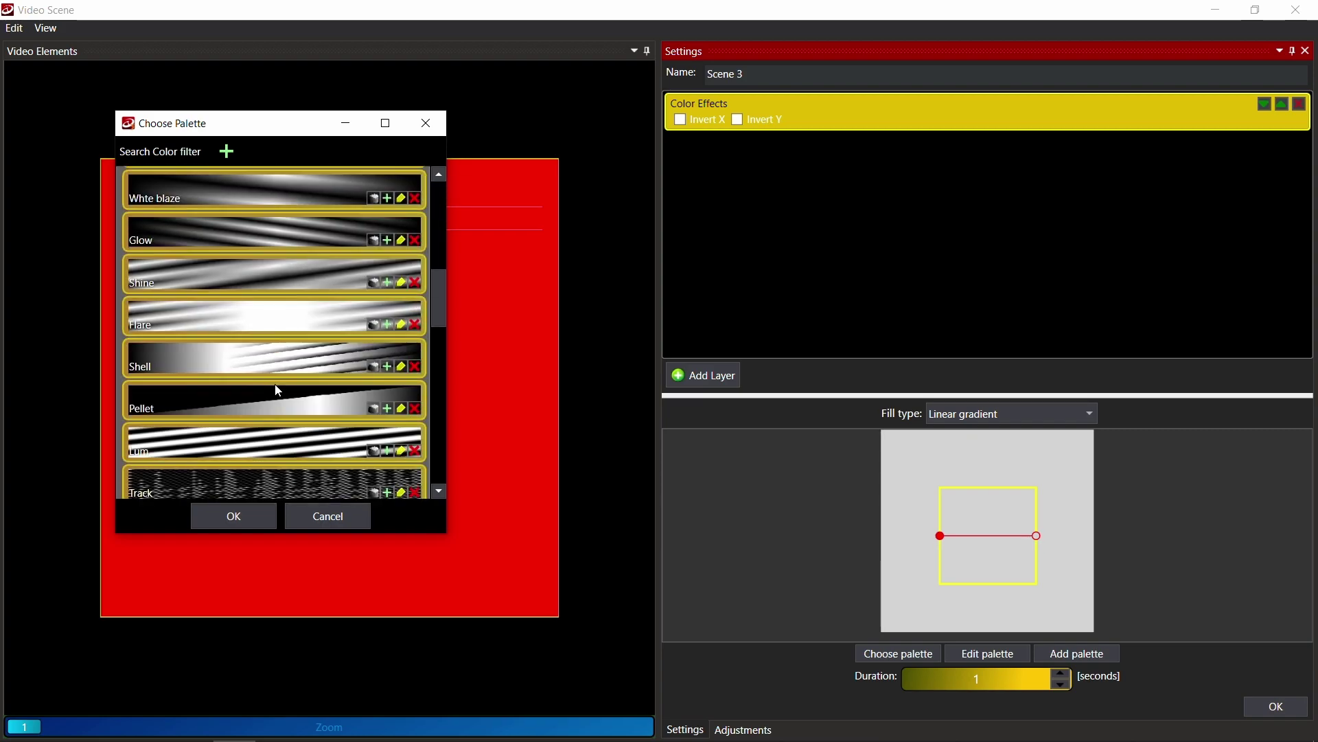
scroll(279, 391, "up", 3)
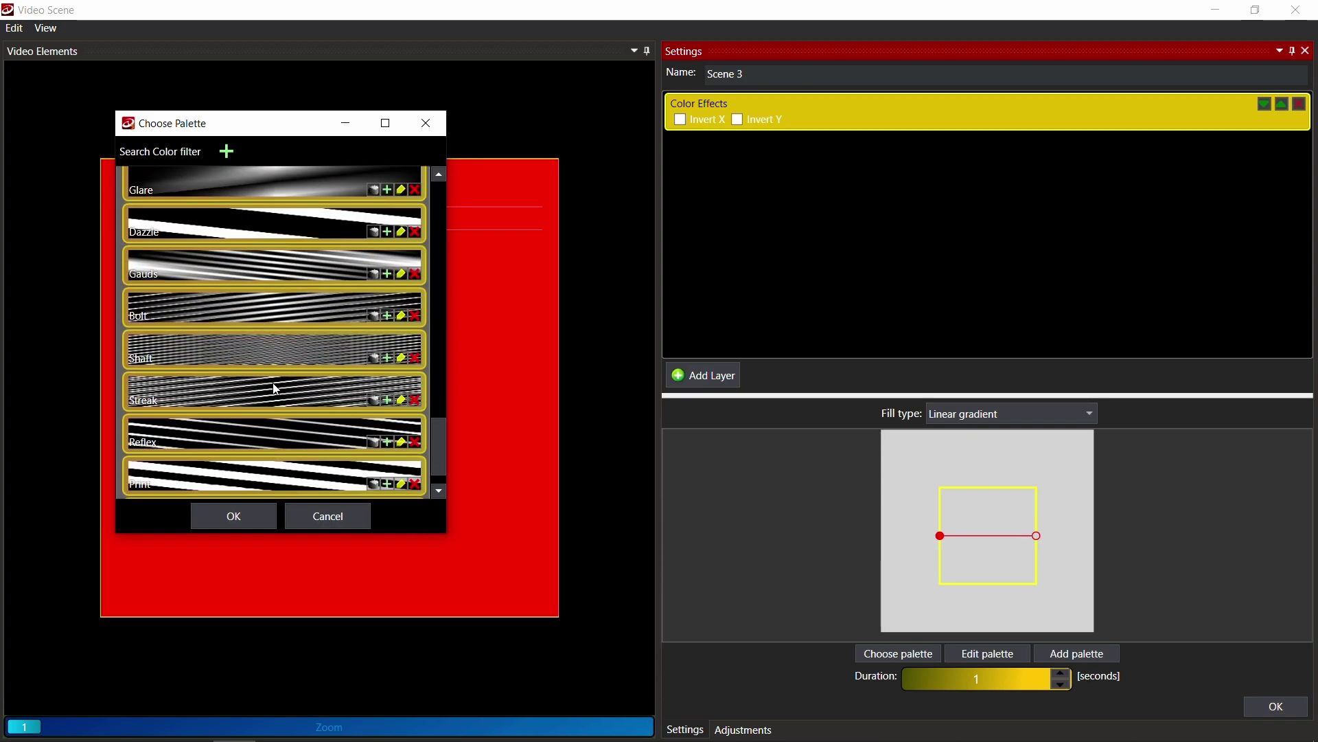
scroll(272, 382, "up", 8)
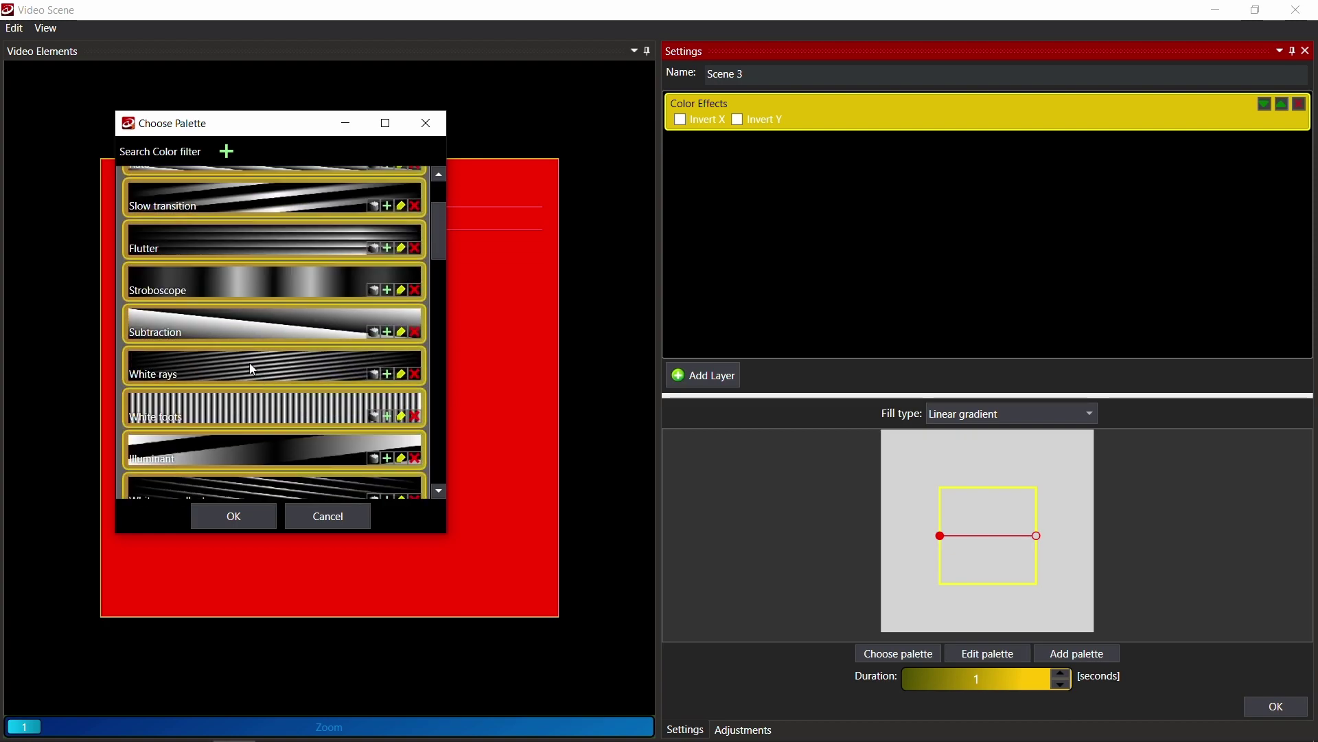
left_click(133, 239)
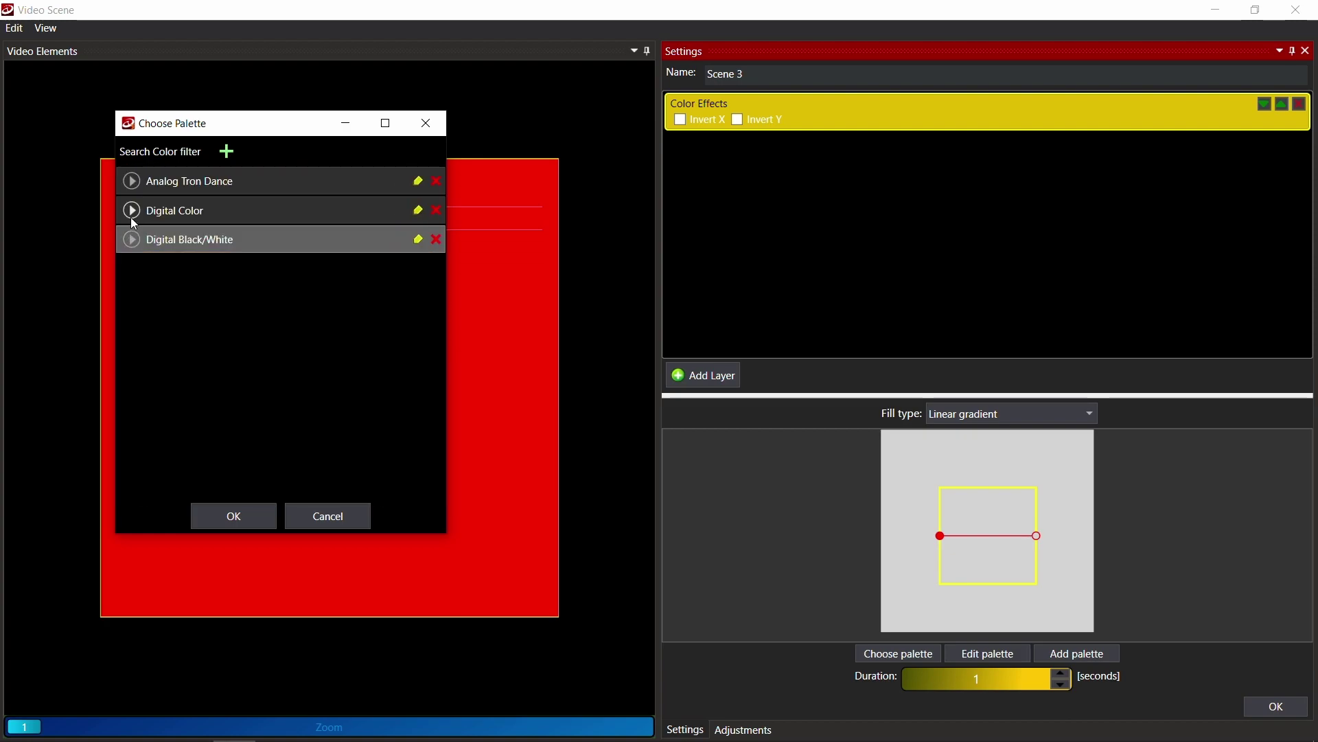
Apply the Color mix palette from the Digital Color group to the Color Effects layer and accept it.
left_click(134, 212)
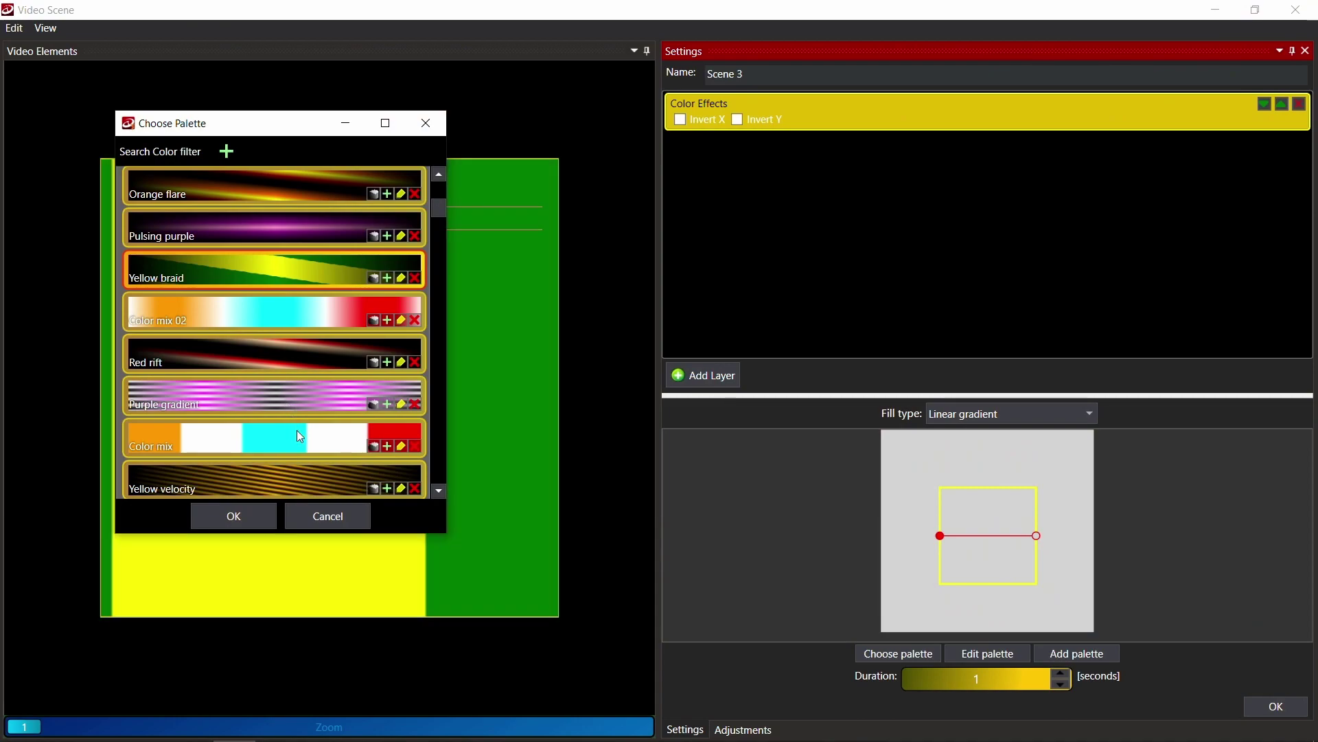
left_click(297, 430)
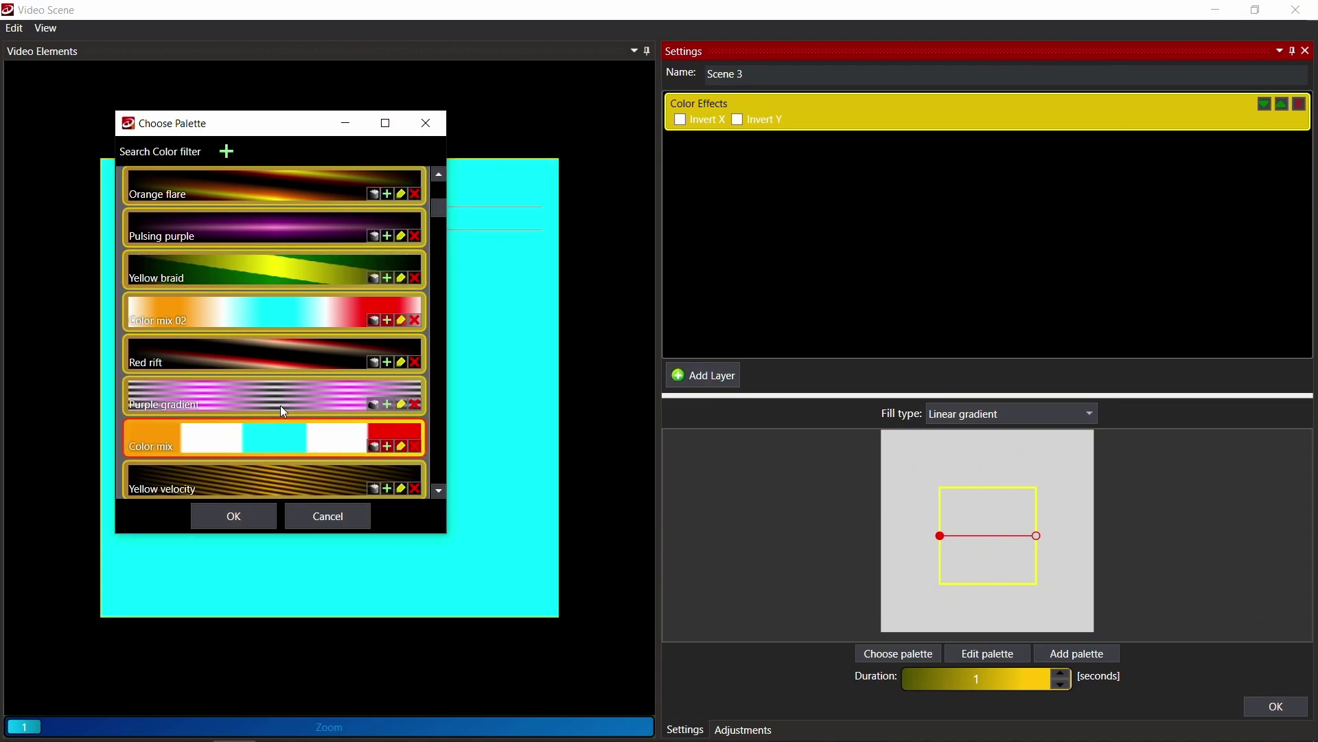
left_click(252, 516)
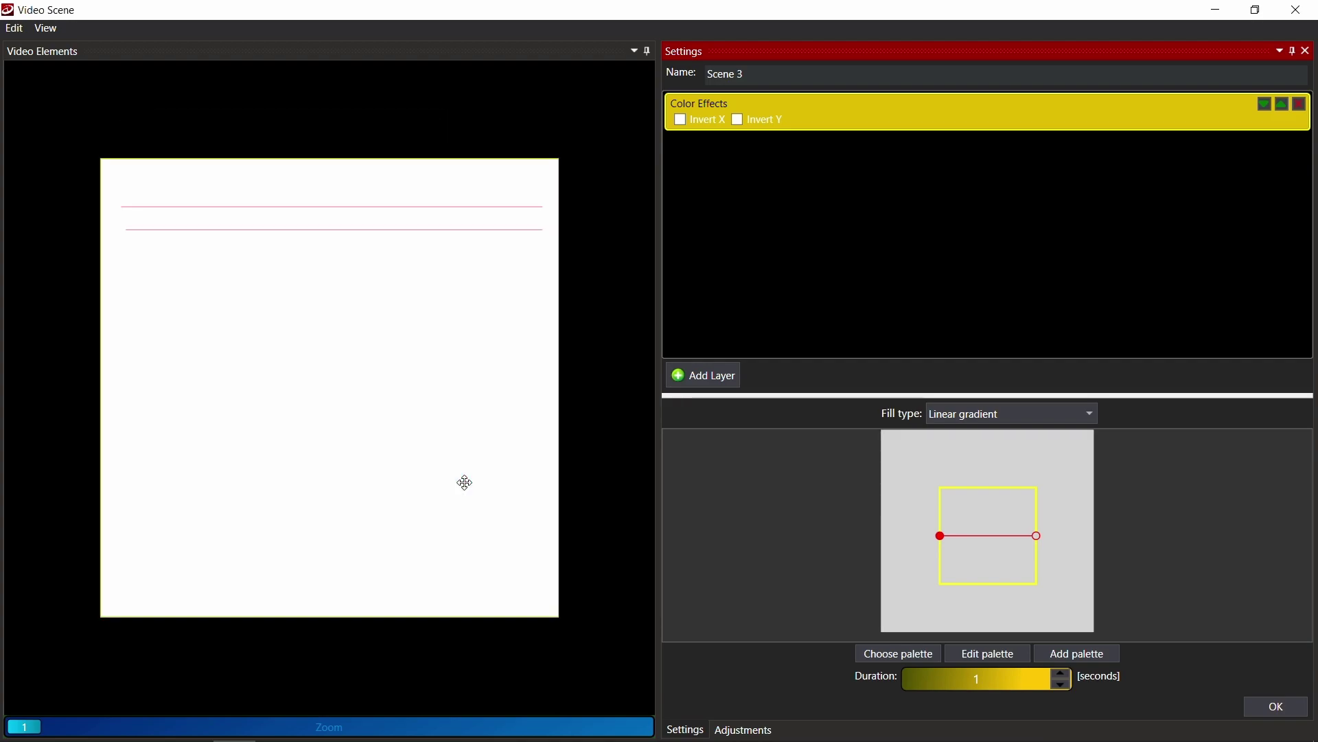